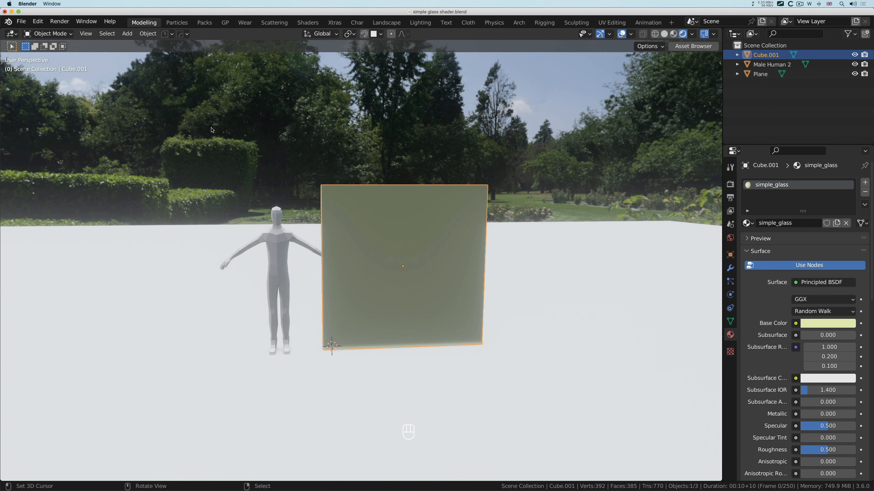
Compare the glass panel in orthographic and perspective projection, and look through the available viewpoint options
key("KP_5")
scroll(211, 127, "down", 5)
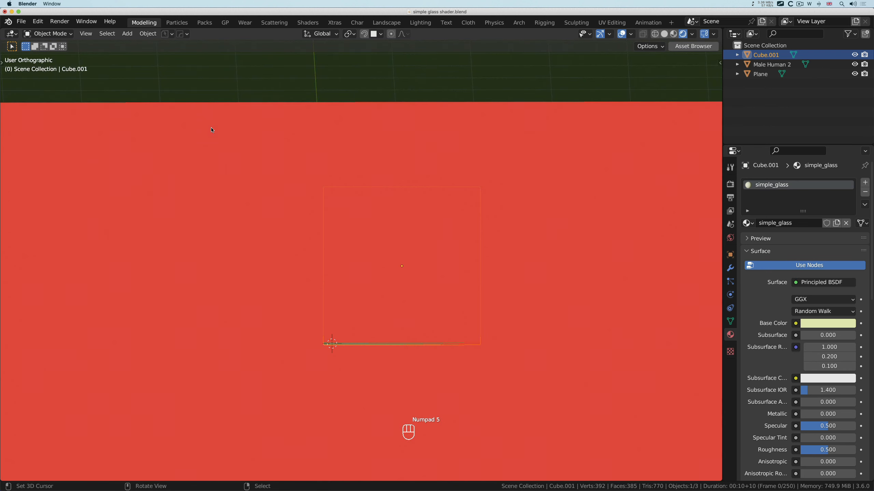
scroll(211, 128, "down", 2)
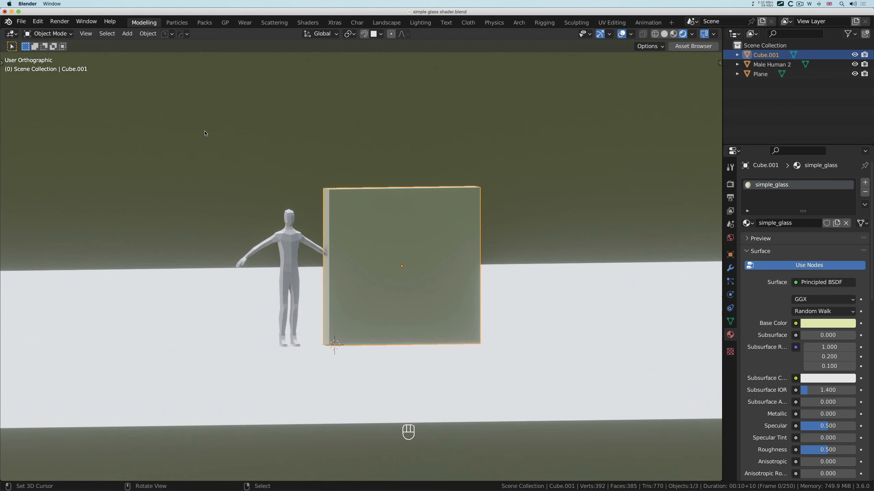
key("KP_5")
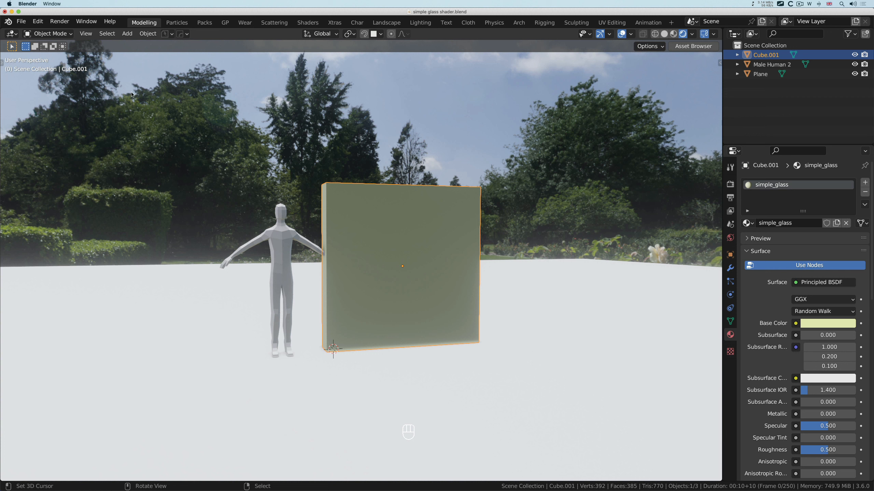
left_click(86, 33)
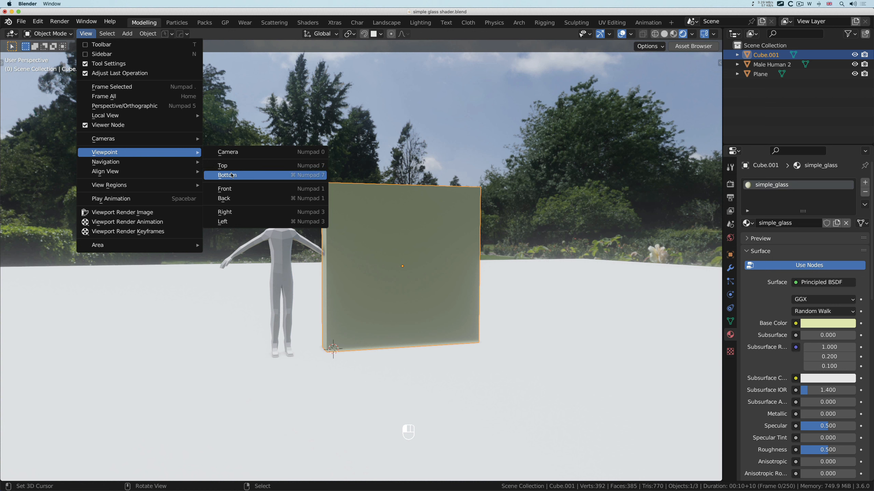
mouse_move(165, 160)
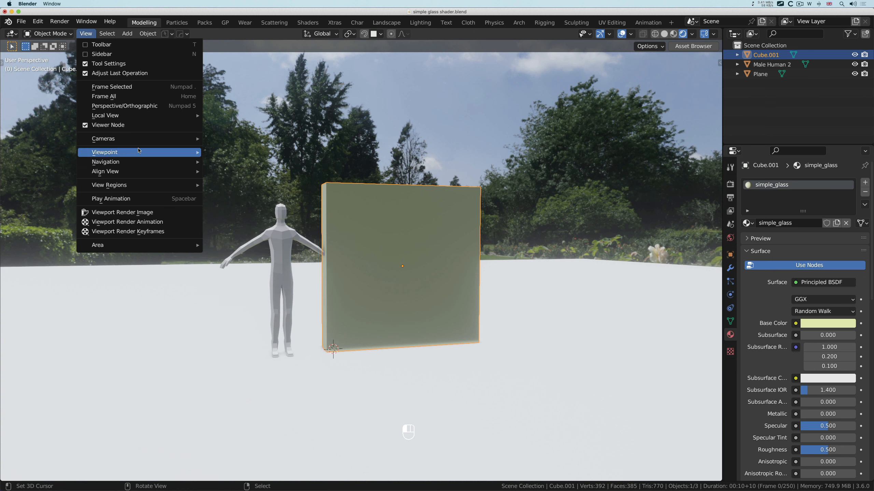
mouse_move(139, 142)
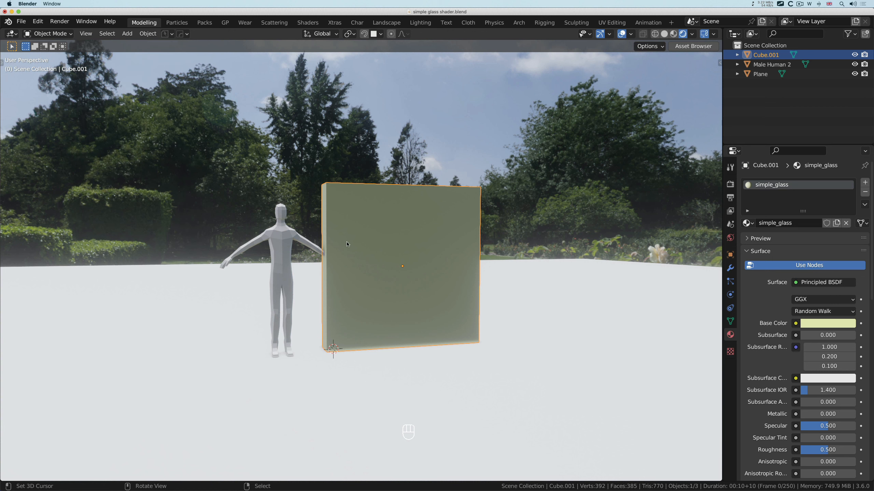
scroll(367, 239, "down", 5)
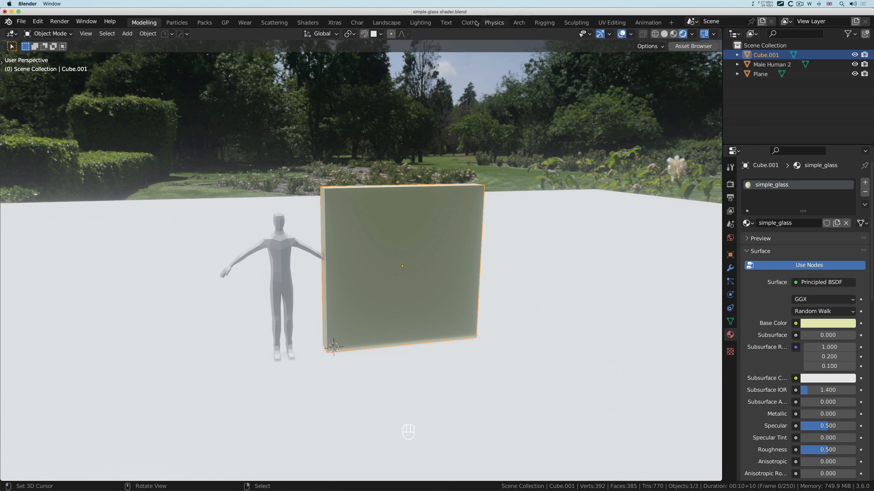
Switch to the Shaders workspace and display its 3D viewport in rendered shading
left_click(308, 23)
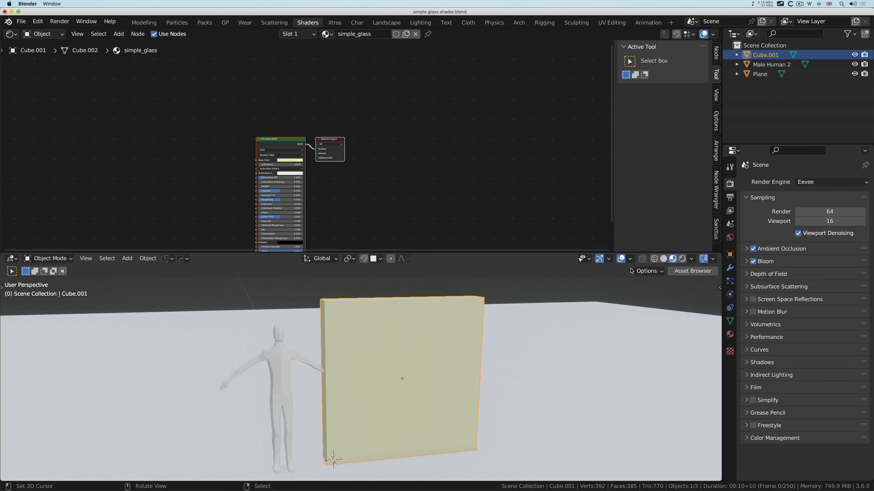
left_click(682, 259)
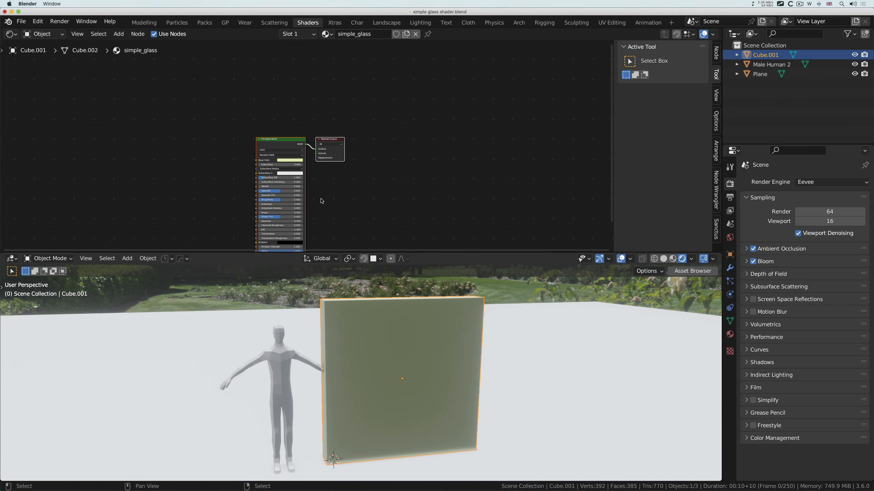
Set the Transmission of the simple_glass material's Principled BSDF to 1.000
middle_click_drag(320, 199, 321, 199, "ctrl")
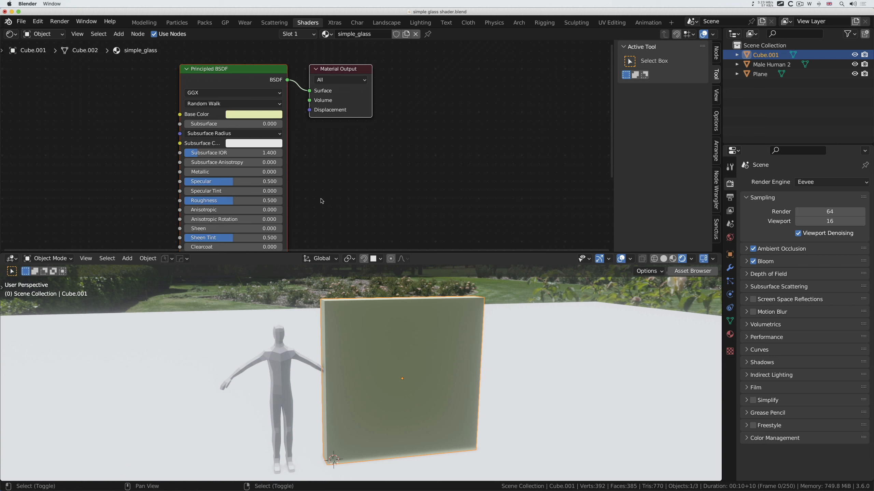
scroll(321, 201, "down", 2)
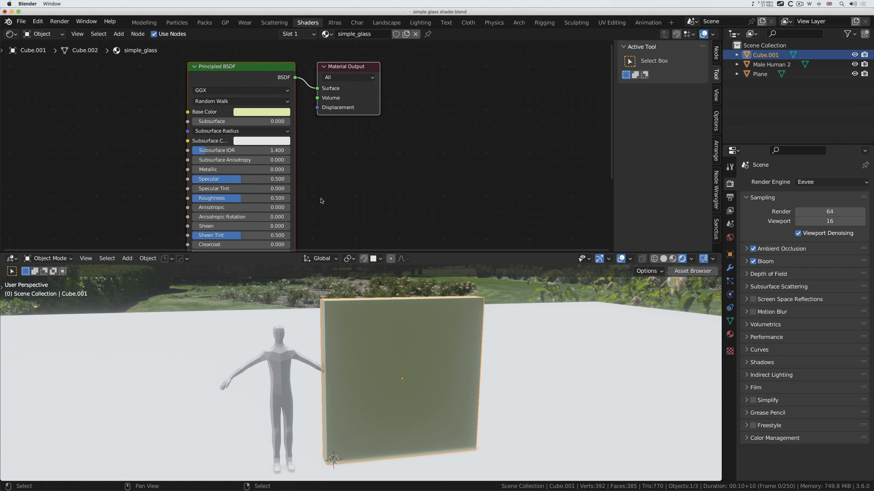
scroll(322, 201, "up", 4, "ctrl")
scroll(322, 201, "down", 3)
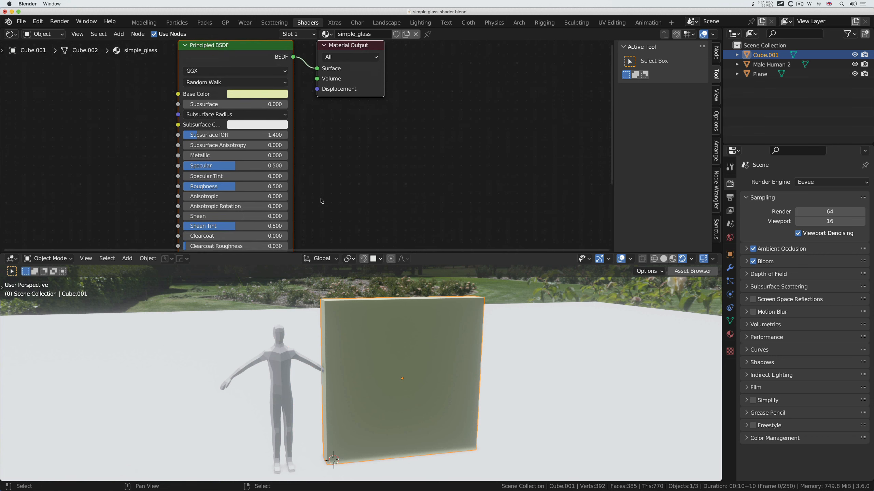
scroll(321, 201, "left", 2)
scroll(322, 201, "down", 5)
scroll(309, 198, "left", 1)
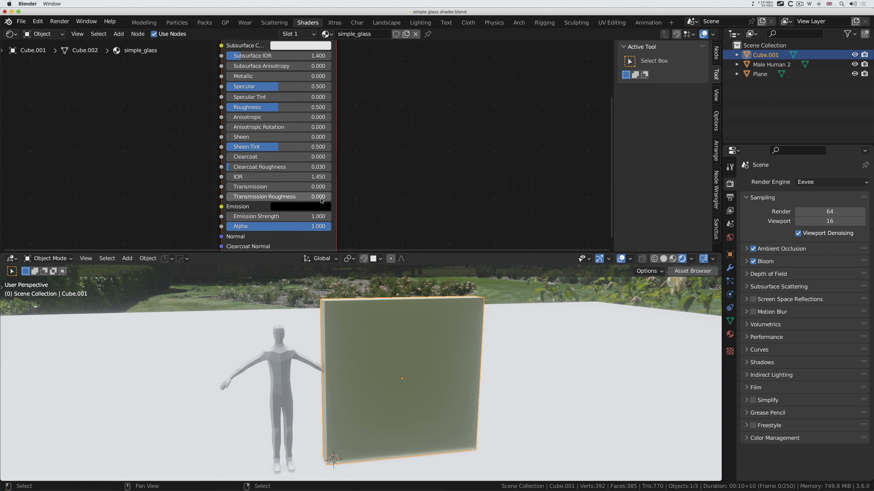
left_click_drag(238, 189, 356, 208)
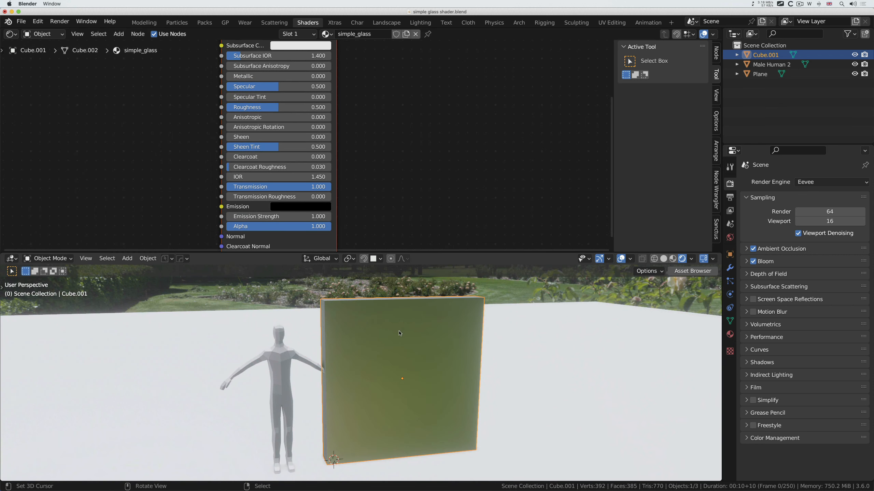
Set the Roughness of the simple_glass material's Principled BSDF to 0.000
scroll(398, 333, "left", 2)
scroll(398, 333, "right", 3)
scroll(399, 333, "down", 4)
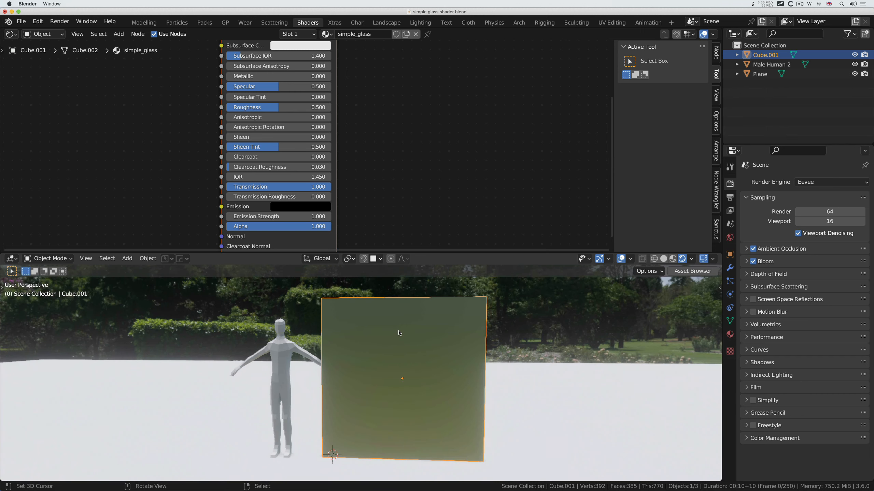
scroll(399, 333, "up", 3)
scroll(399, 333, "up", 1)
scroll(407, 190, "up", 3)
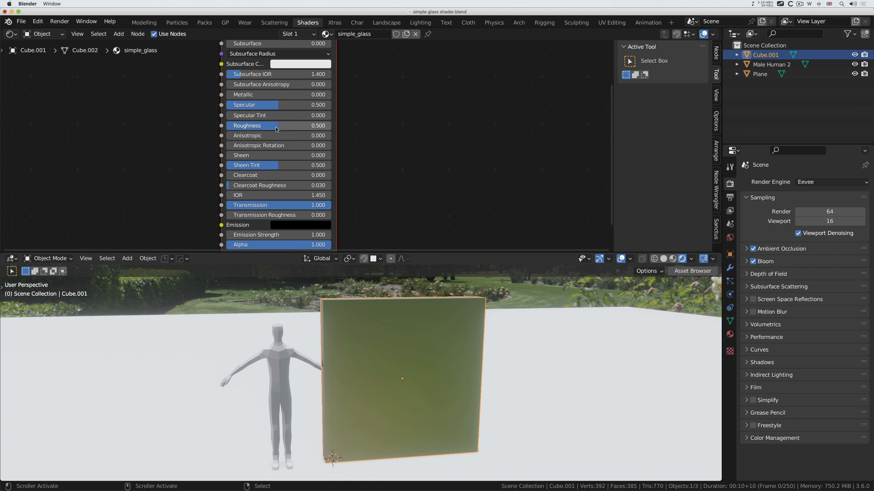
left_click_drag(277, 130, 224, 130)
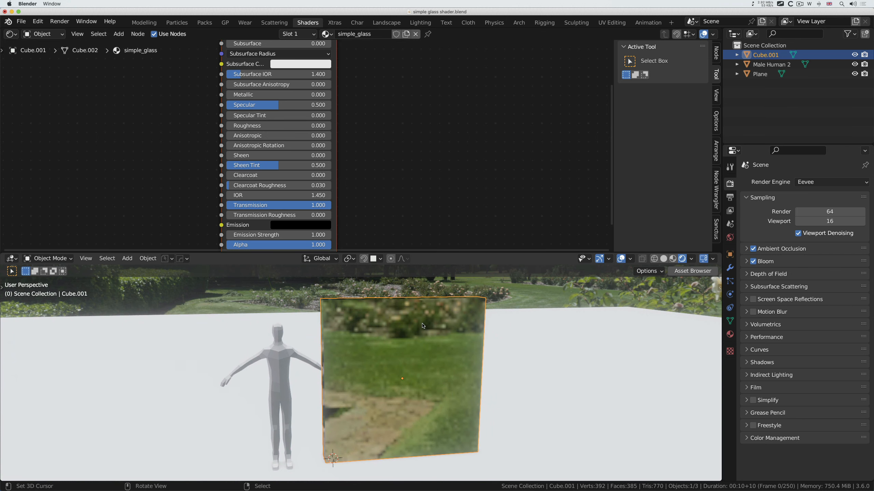
Move the human figure across the ground plane, locked in global Z, to stand behind the glass panel
scroll(423, 326, "up", 5)
scroll(423, 325, "down", 5, "ctrl")
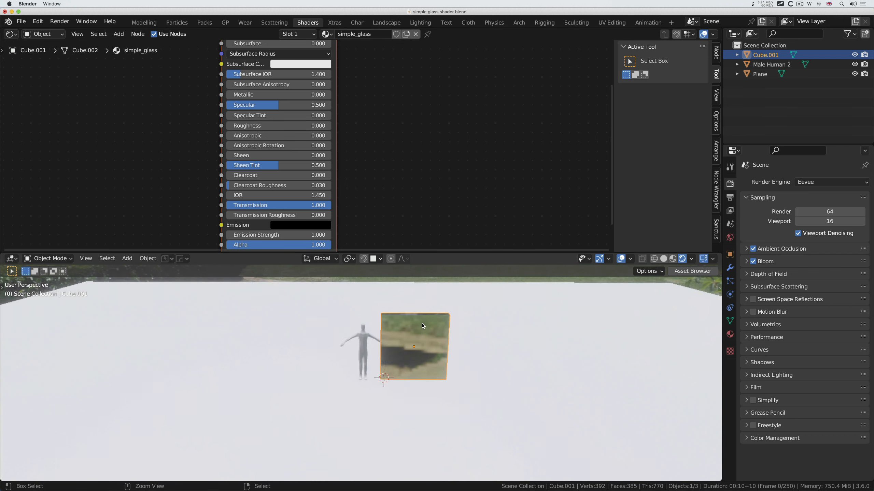
scroll(423, 326, "down", 1, "ctrl")
scroll(423, 326, "up", 5, "ctrl")
scroll(423, 326, "down", 4, "ctrl")
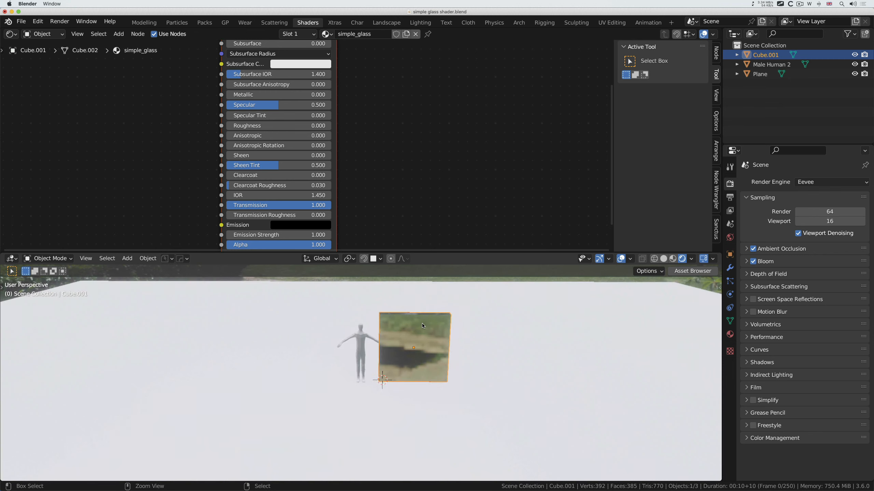
scroll(423, 325, "up", 2, "ctrl")
left_click(340, 340)
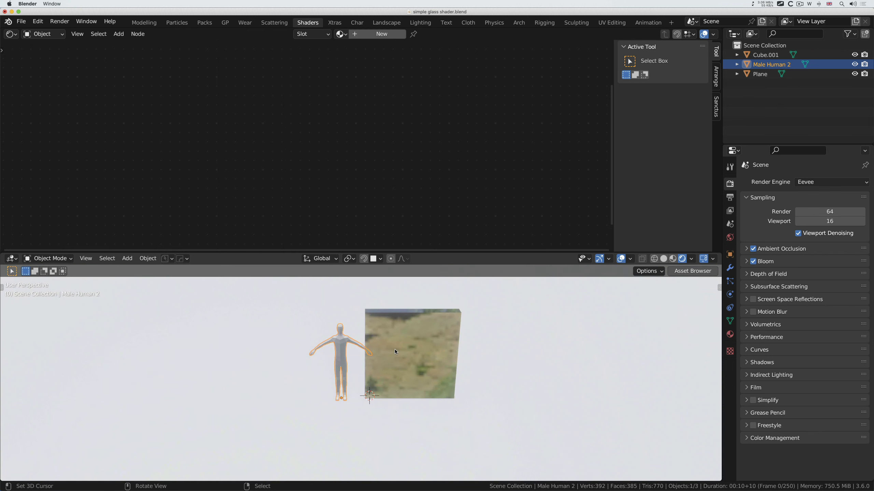
key("g")
key("shift+z")
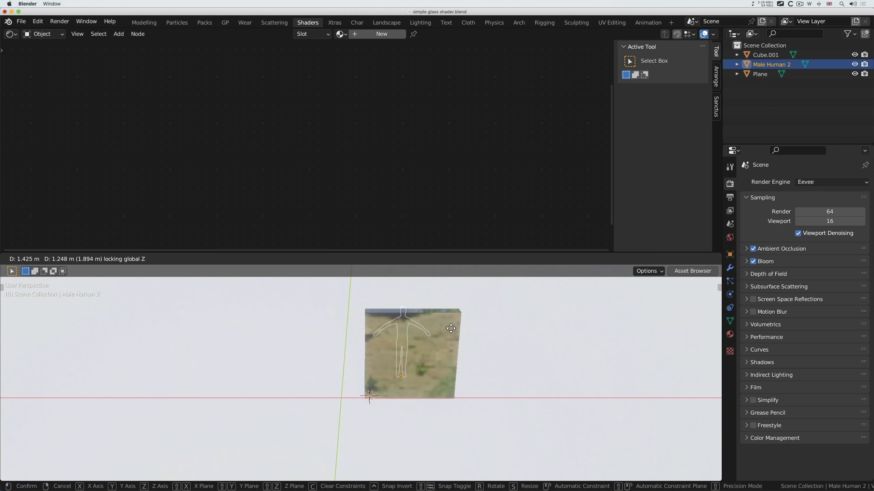
left_click(423, 332)
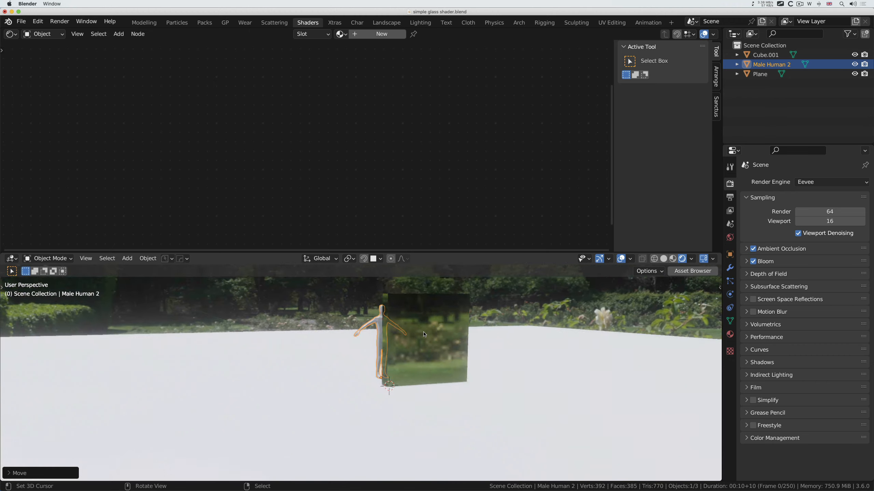
Deselect everything and examine from several angles whether the figure can be seen through the glass panel
scroll(424, 335, "right", 5)
key("a")
key("a")
scroll(425, 335, "right", 3)
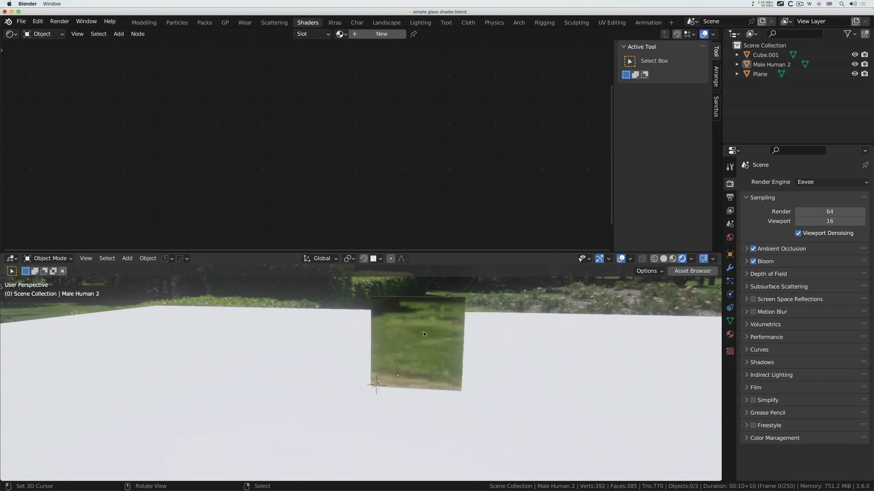
scroll(424, 334, "right", 6)
scroll(424, 334, "left", 4)
scroll(424, 335, "right", 2)
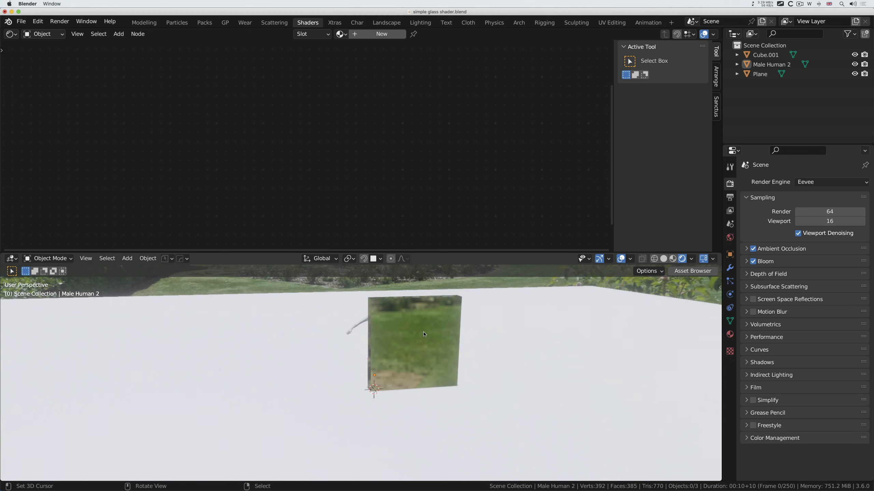
scroll(424, 335, "up", 5)
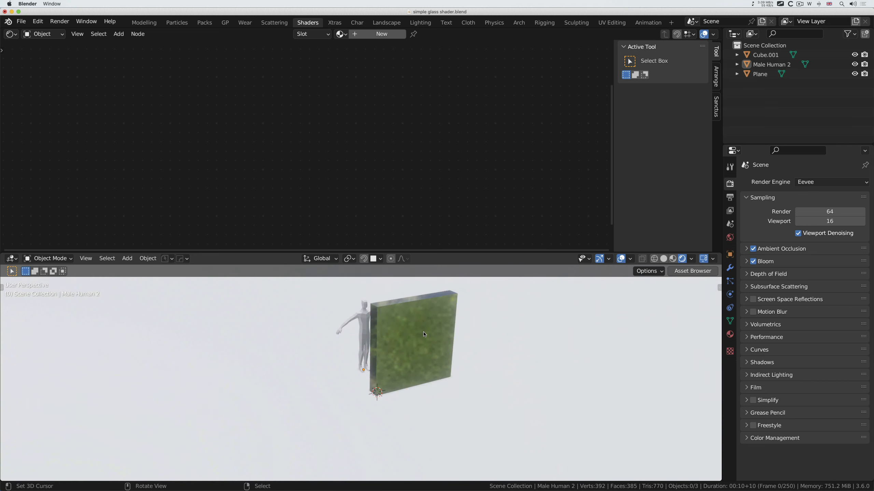
scroll(425, 334, "up", 3, "ctrl")
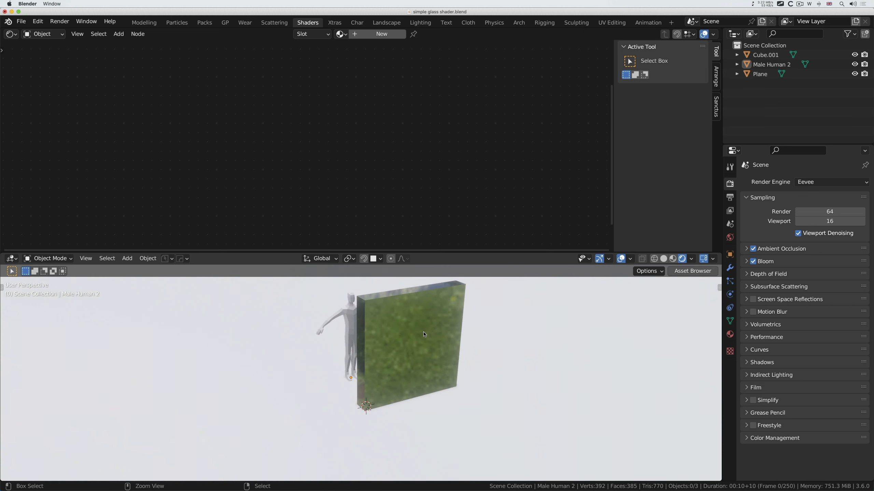
scroll(425, 335, "right", 3)
scroll(425, 334, "right", 2)
scroll(424, 334, "down", 2)
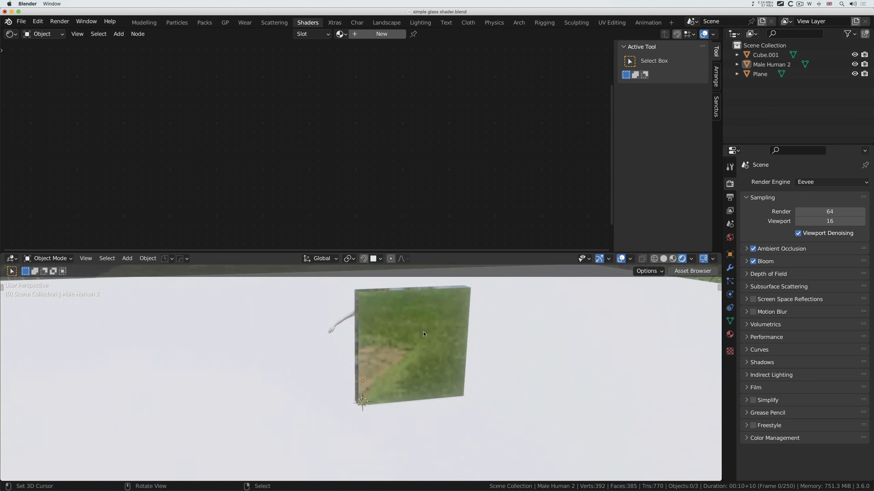
scroll(424, 334, "left", 1)
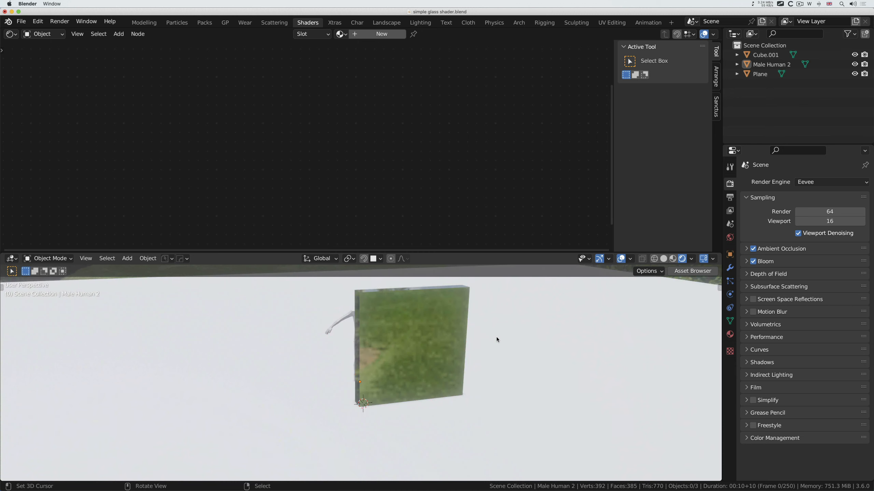
Save the file, keep Eevee as the render engine, and enable Screen Space Reflections with Refraction
key("super+s")
left_click(805, 182)
key("Escape")
left_click(746, 299)
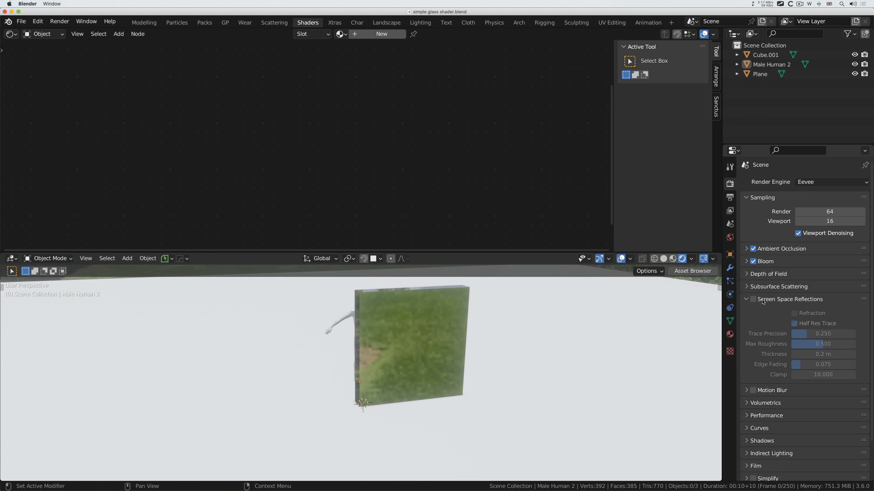
left_click(754, 301)
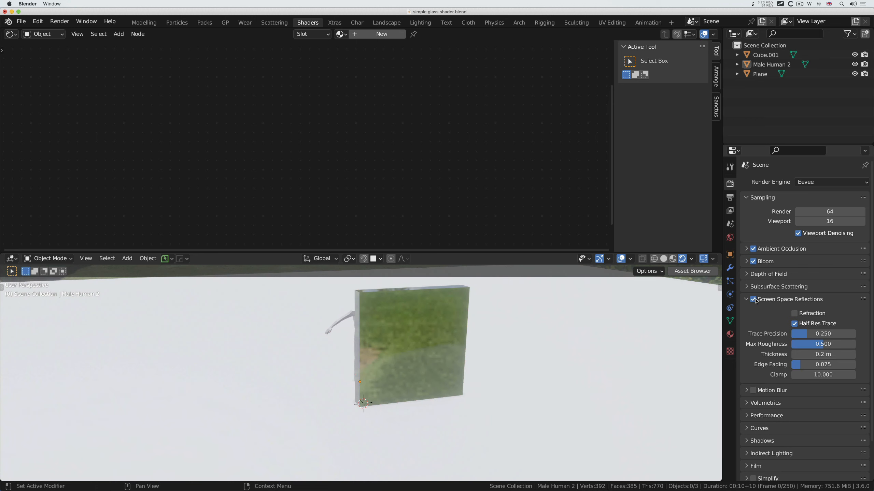
left_click(793, 314)
Select the glass panel, enlarge the node editor area, and space the Principled BSDF and Material Output nodes further apart
mouse_move(481, 326)
middle_mouse_down()
mouse_move(462, 319)
mouse_move(478, 322)
middle_mouse_up()
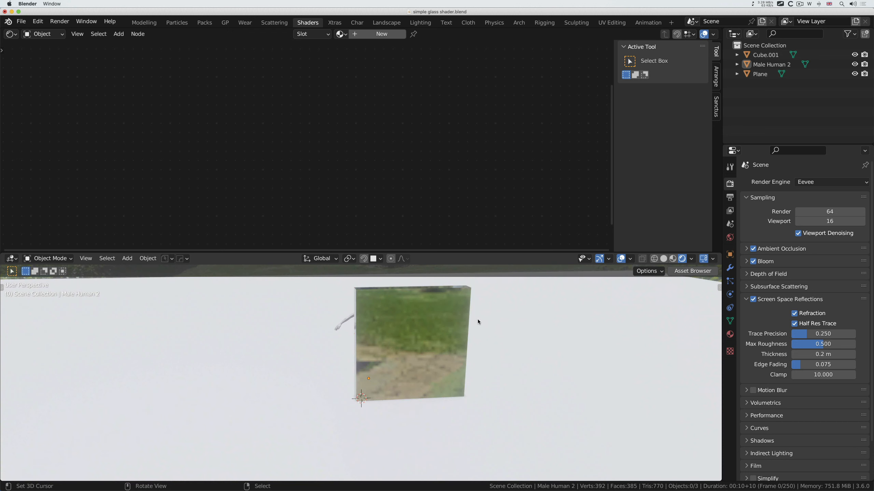
left_click(442, 305)
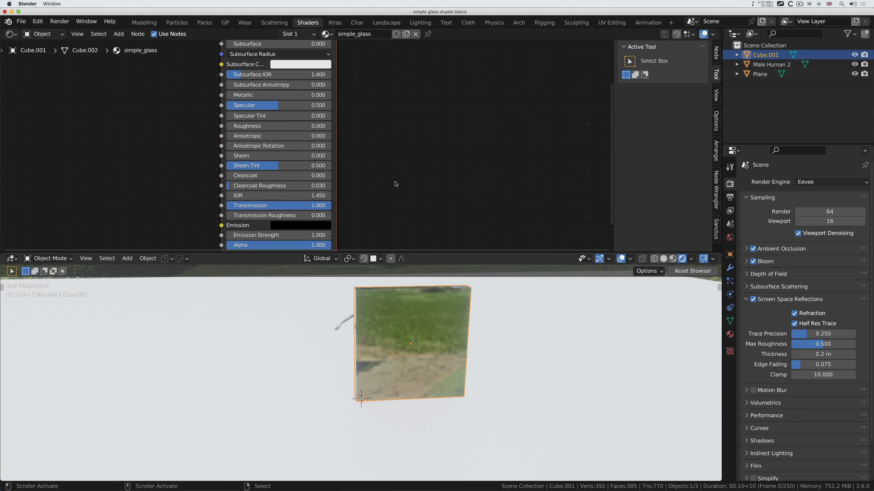
scroll(409, 217, "up", 6)
scroll(396, 179, "up", 5)
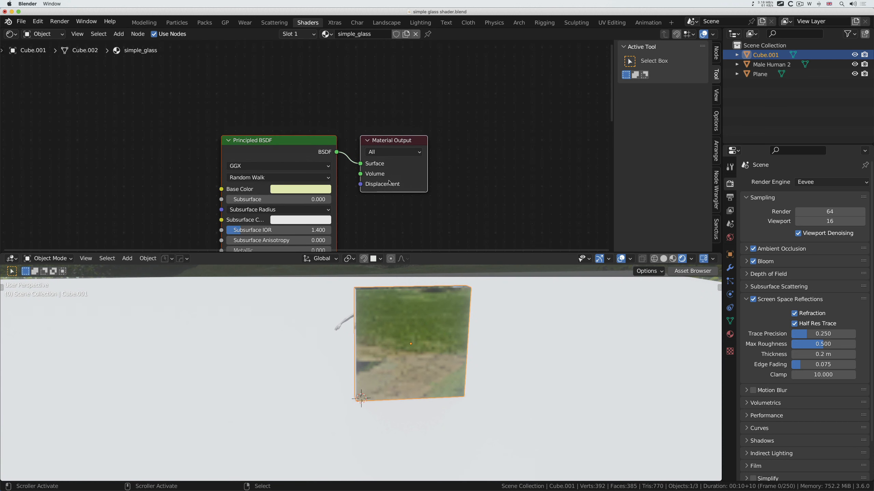
left_click_drag(424, 252, 424, 322)
left_click_drag(401, 174, 456, 145)
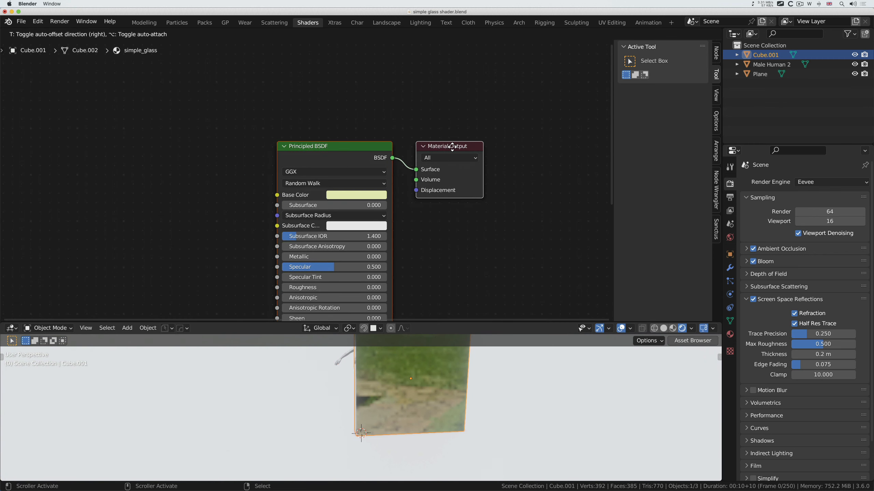
left_click(400, 139)
left_click_drag(373, 150, 339, 170)
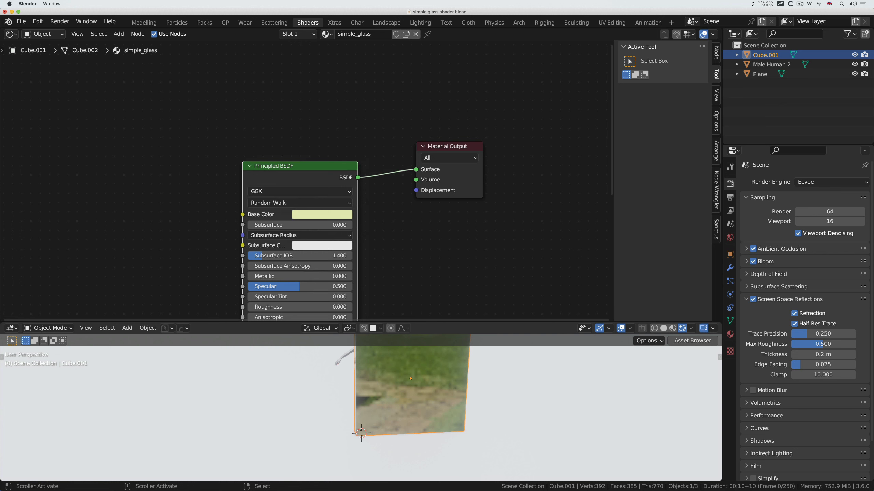
Examine the reference node setup in the glass shader.png image in an enlarged Preview window, and close it
left_click_drag(0, 47, 220, 65)
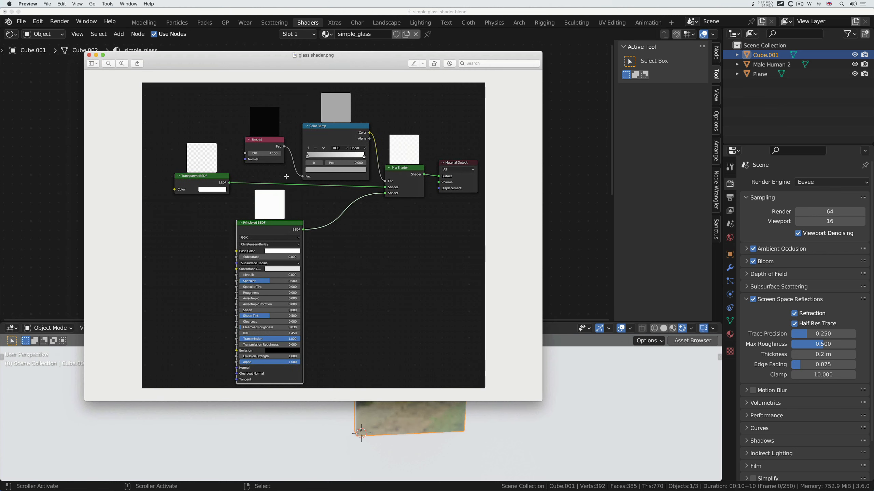
left_click_drag(540, 401, 609, 440)
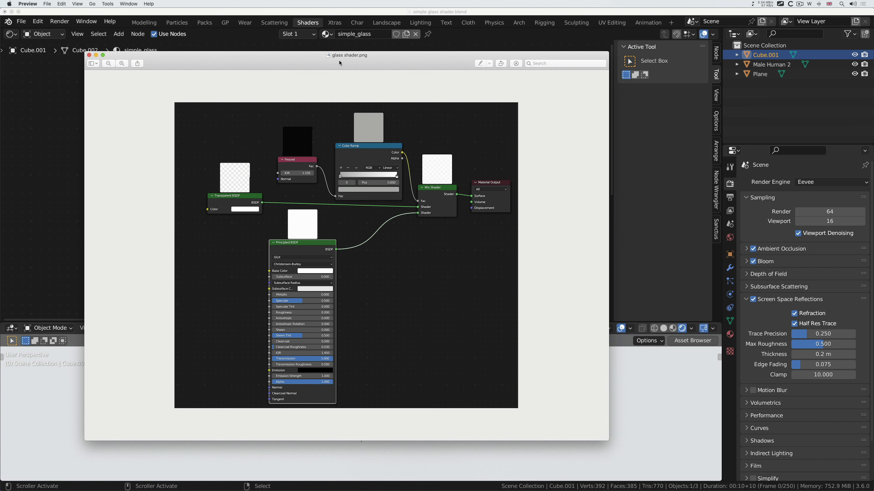
key("super+w")
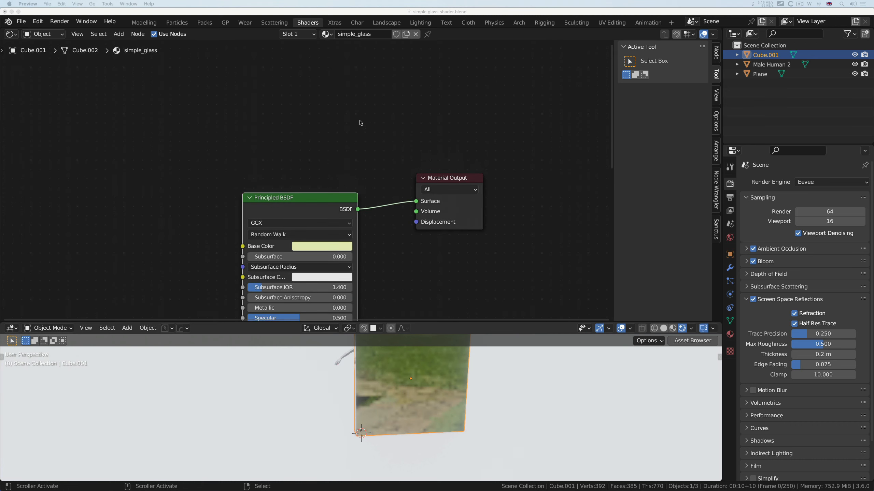
Add a Transparent BSDF node above the Principled BSDF and cut the Principled BSDF's link to the Material Output
scroll(360, 123, "up", 1)
left_click(290, 136)
key("shift+a")
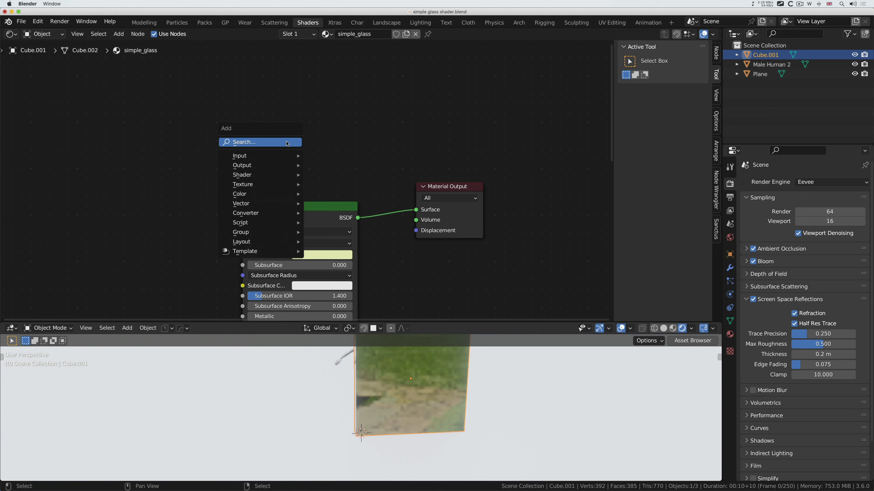
mouse_move(282, 177)
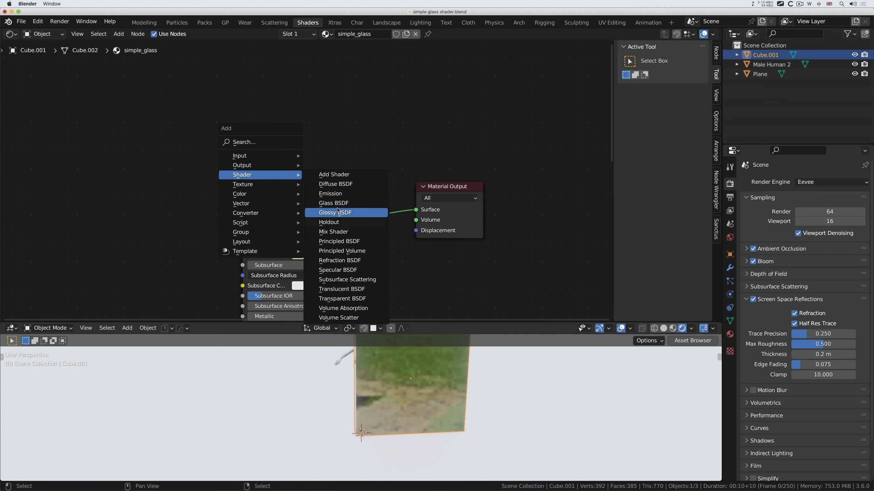
left_click(342, 298)
left_click(234, 141)
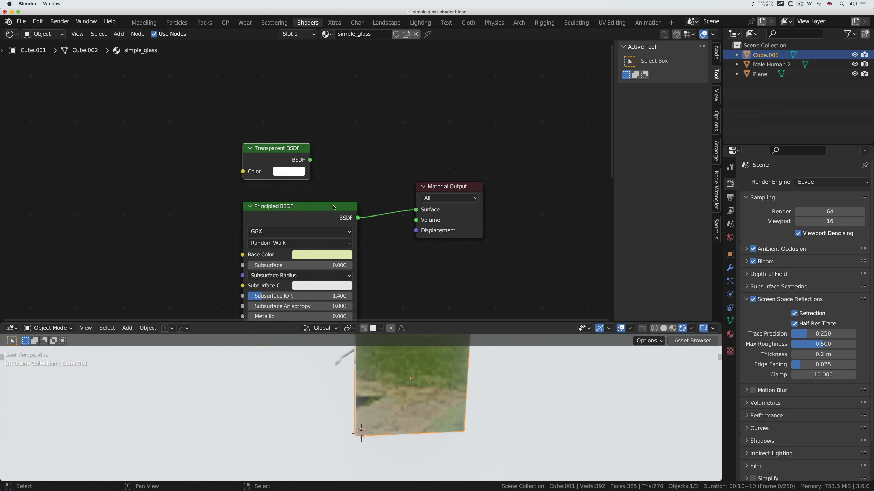
right_click_drag(381, 193, 392, 237, "ctrl")
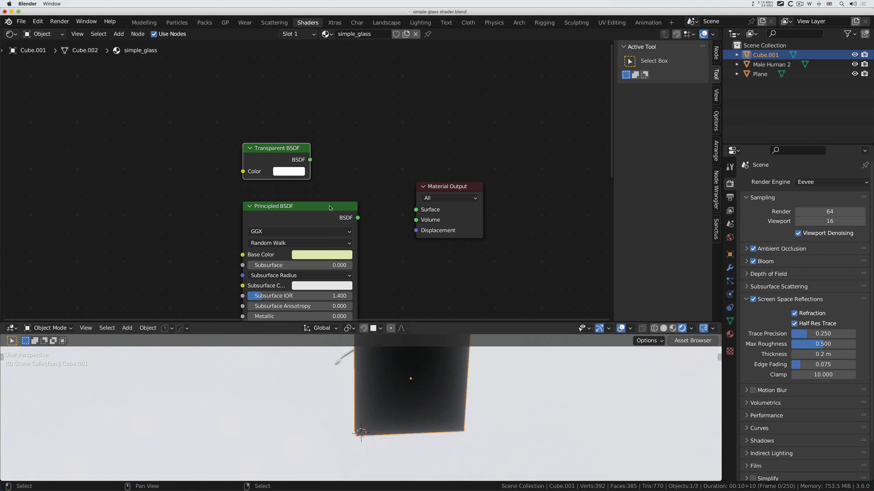
Add a Mix Shader node and space it between the two BSDF nodes and the Material Output
left_click_drag(333, 208, 295, 209)
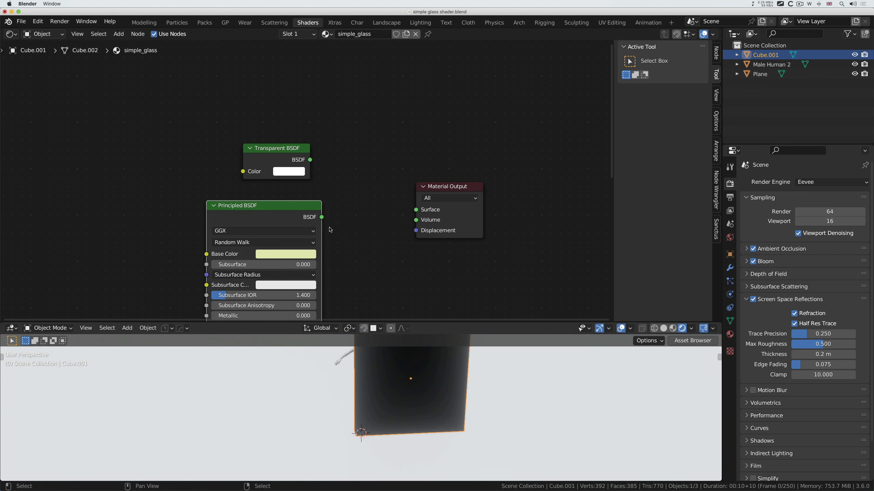
key("shift+a")
mouse_move(355, 207)
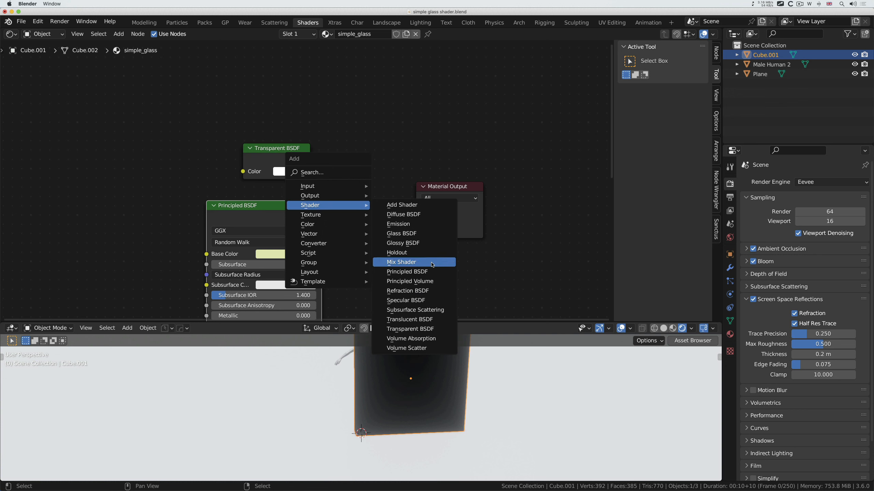
left_click(413, 262)
left_click(345, 174)
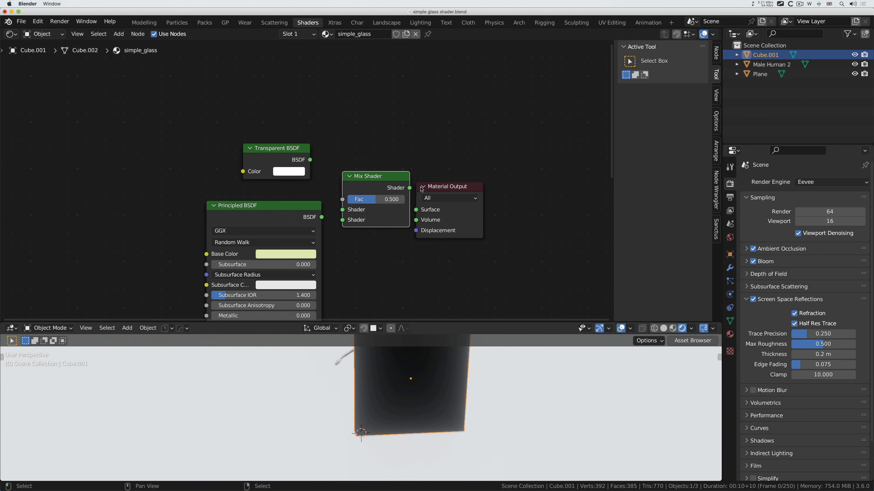
left_click_drag(468, 187, 544, 175)
left_click_drag(399, 179, 445, 177)
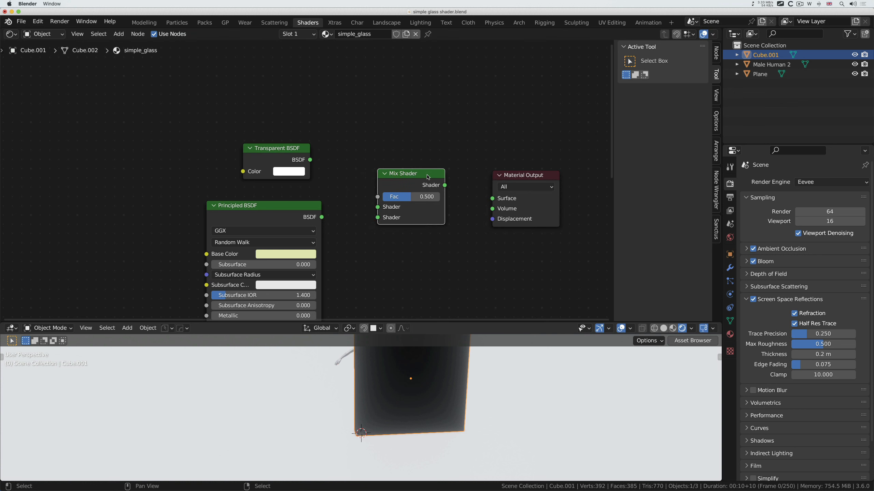
Link the Transparent BSDF and Principled BSDF to the Mix Shader's first and second shader inputs, and its output to the Material Output's Surface
left_click_drag(310, 160, 377, 207)
left_click_drag(323, 218, 377, 218)
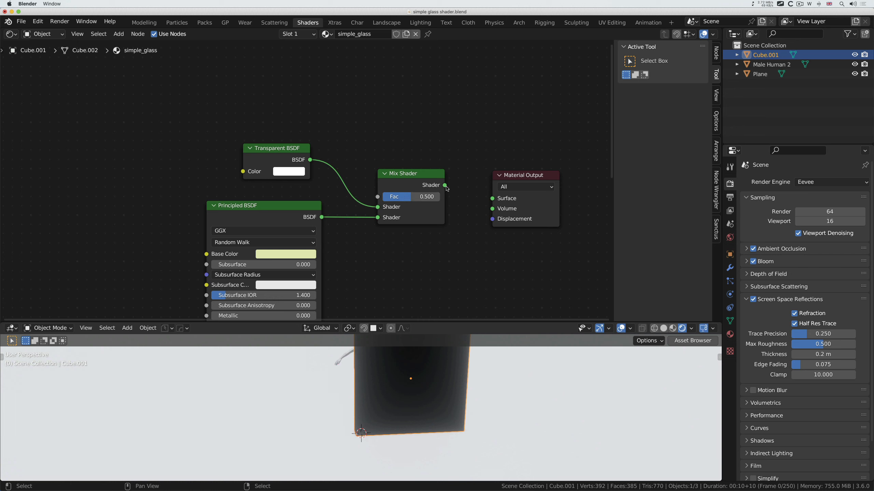
left_click_drag(445, 186, 492, 199)
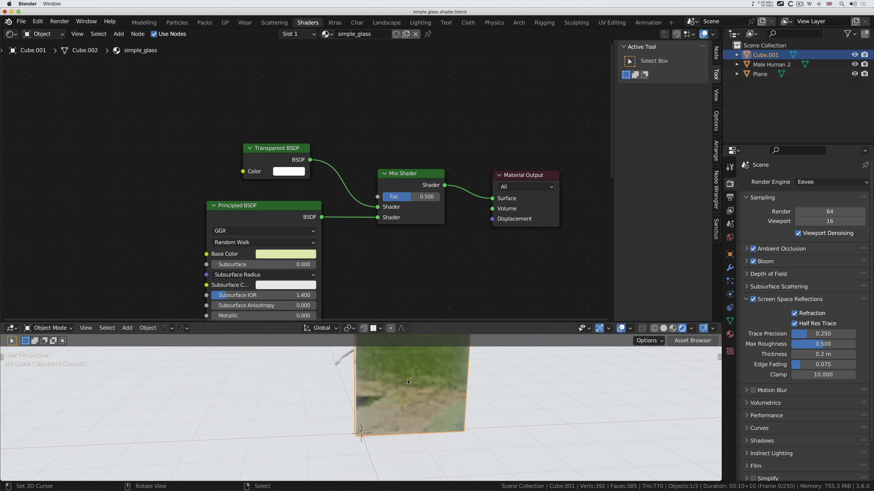
middle_click_drag(410, 411, 408, 382)
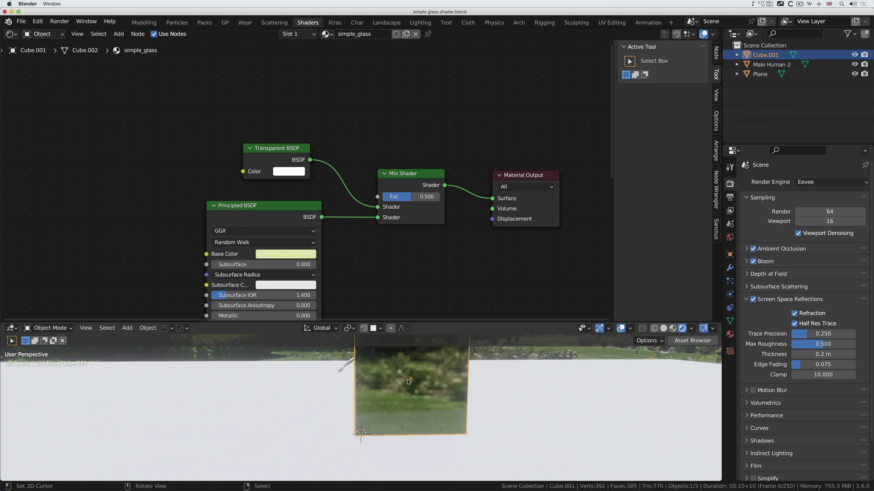
scroll(409, 382, "down", 2)
scroll(408, 382, "up", 4)
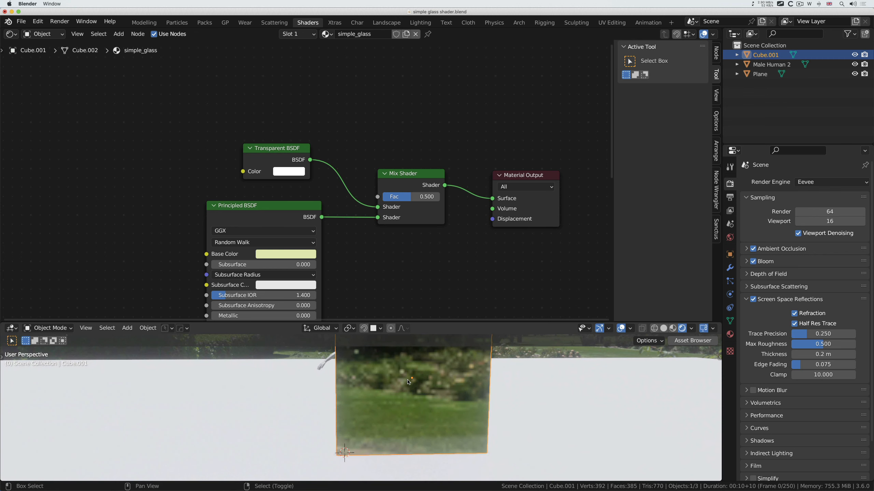
scroll(408, 382, "up", 2, "shift")
scroll(408, 382, "up", 1, "shift")
scroll(408, 382, "down", 2)
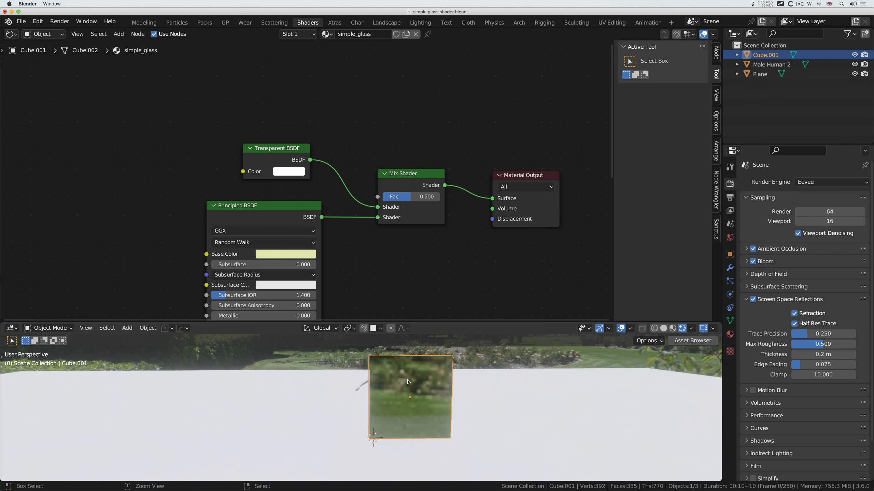
Add a Fresnel node above the Transparent BSDF and link its Fac output to the Mix Shader's Fac input
left_click_drag(289, 150, 238, 155)
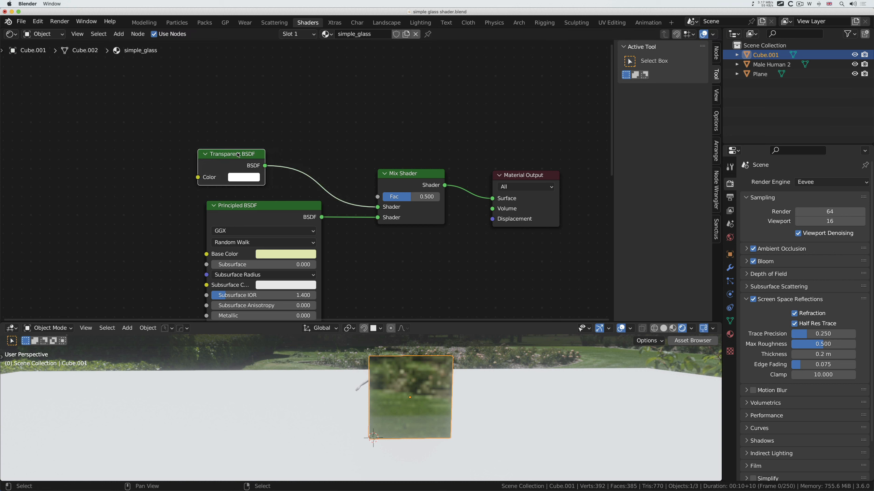
key("shift+a")
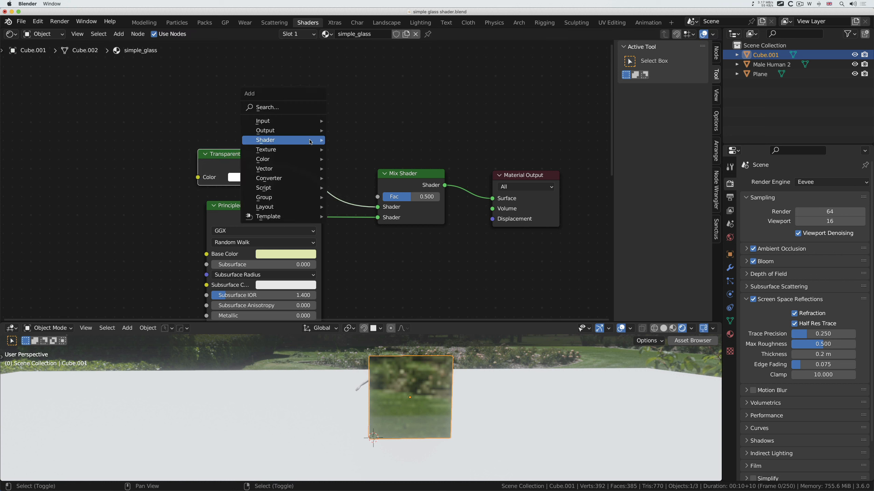
mouse_move(307, 124)
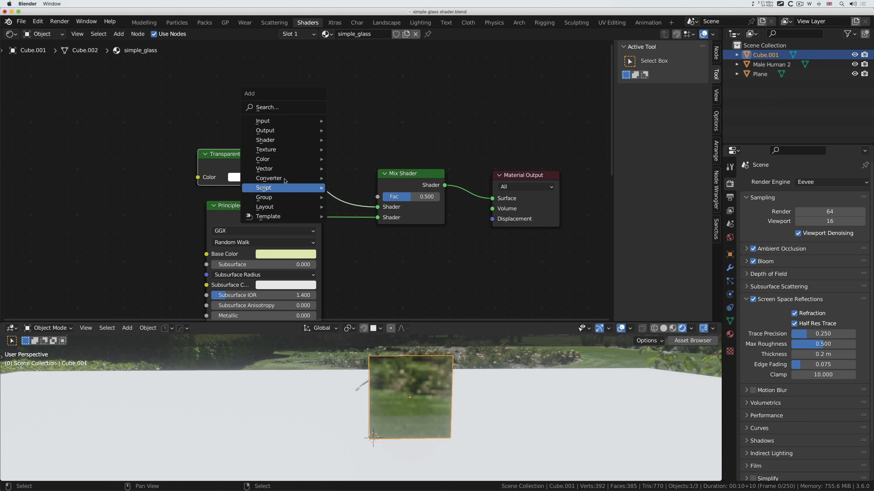
left_click(277, 108)
type("fres")
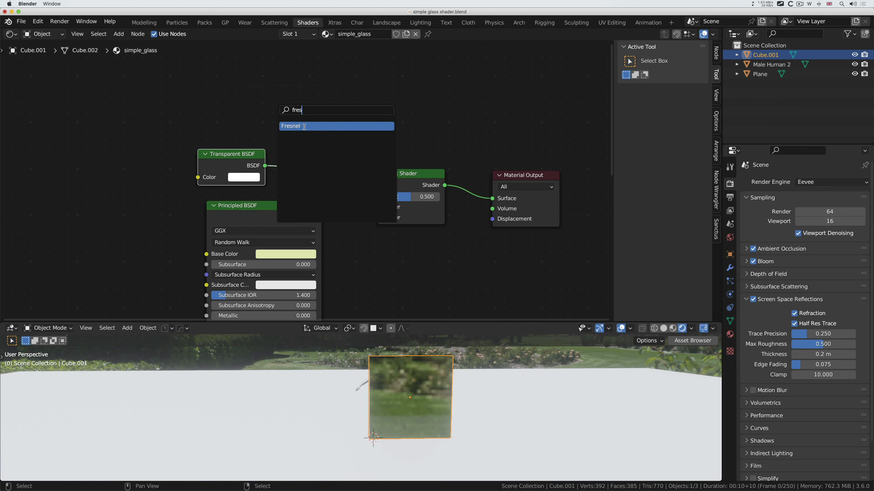
left_click(304, 127)
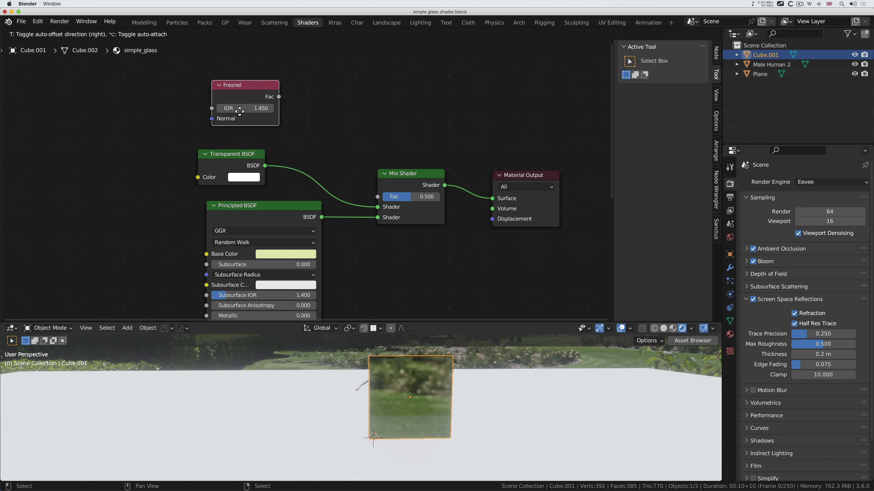
left_click(258, 109)
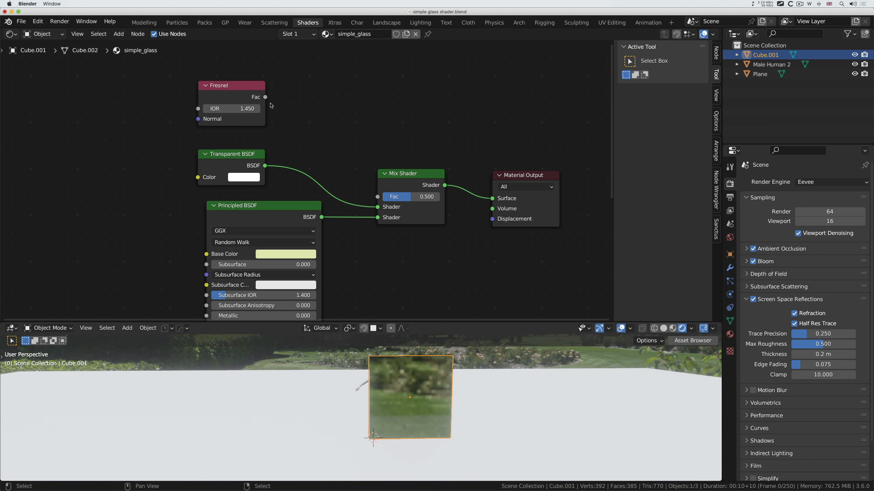
left_click_drag(265, 97, 378, 197)
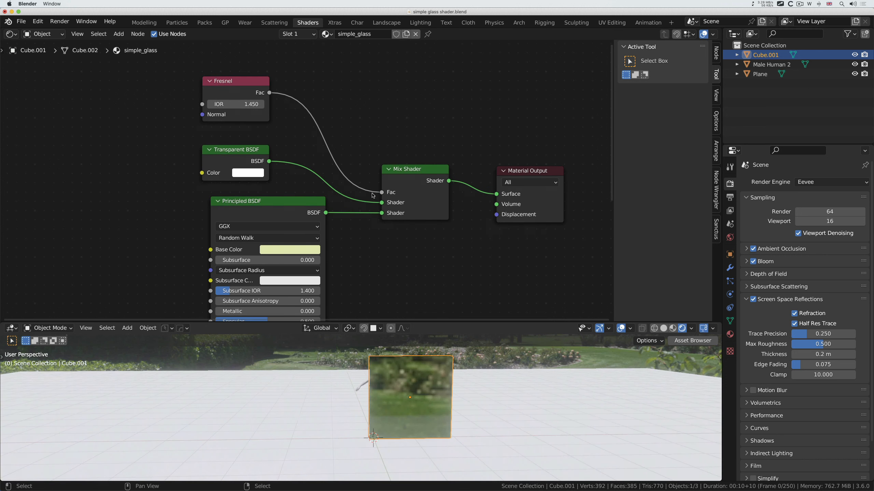
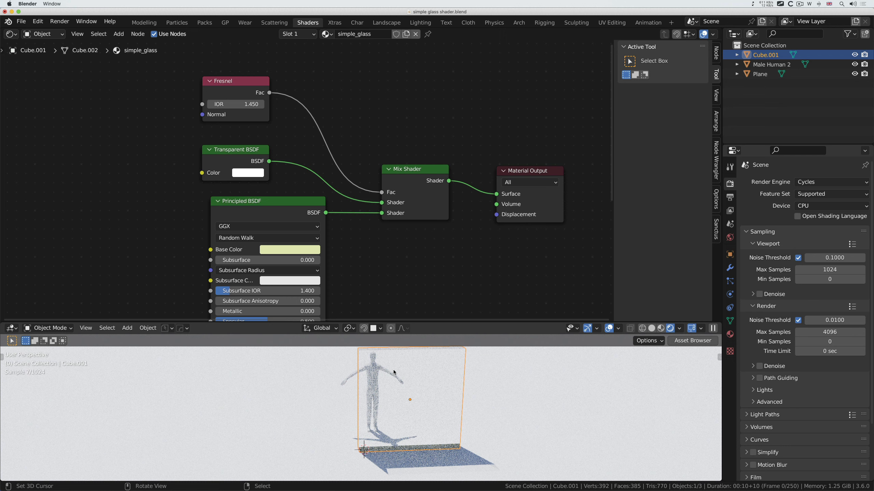
Switch the render engine from Cycles to Eevee with the figure behind the glass panel in close view
scroll(393, 371, "up", 3, "ctrl")
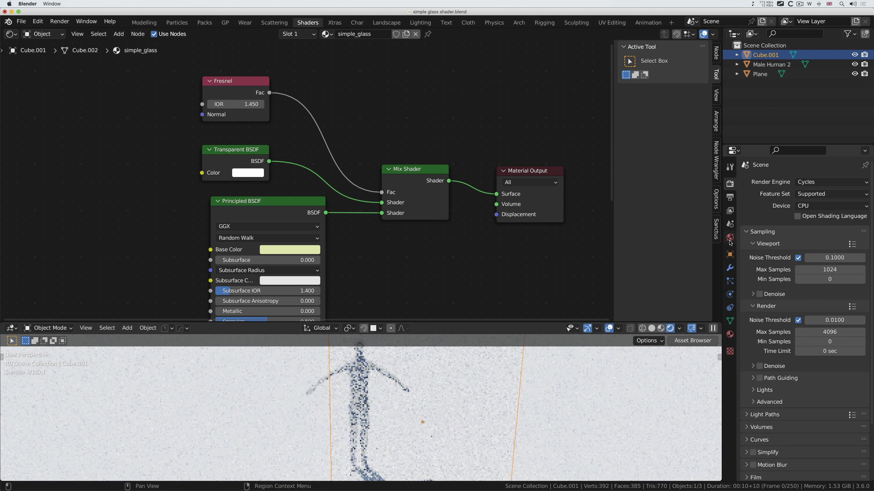
left_click(807, 182)
left_click(805, 194)
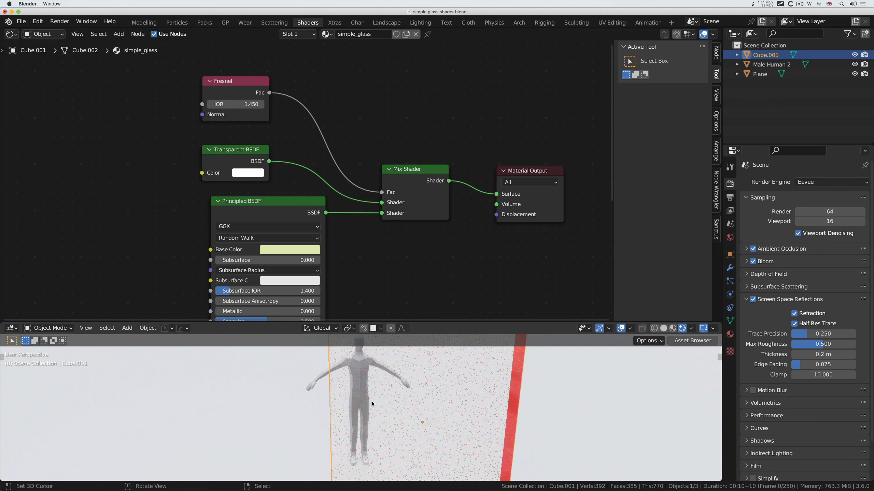
Disable Screen Space Reflections and set the simple_glass material's blend mode to Opaque
left_click(755, 300)
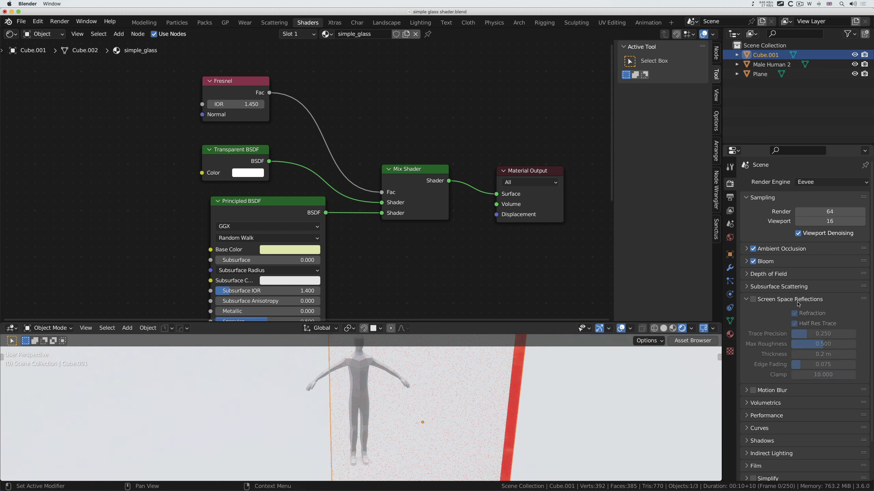
left_click(730, 334)
left_click(812, 377)
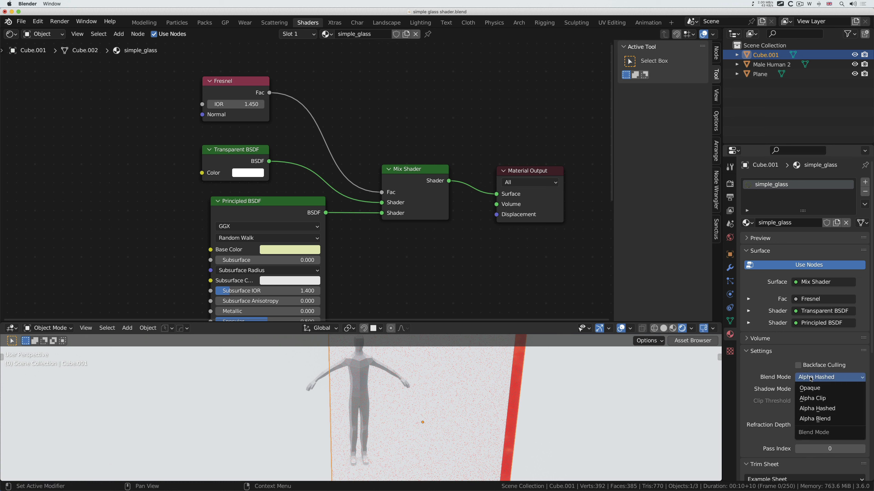
left_click(813, 388)
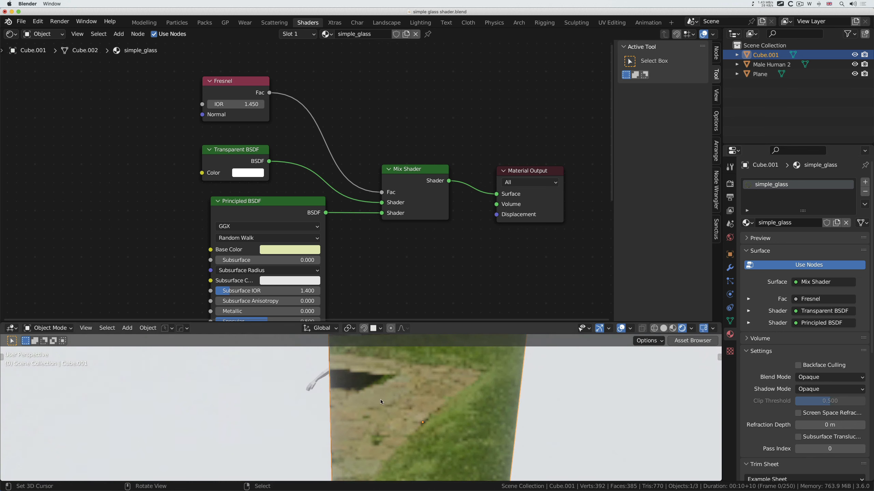
Return the material's blend mode to Alpha Hashed and re-enable Screen Space Reflections
left_click(803, 377)
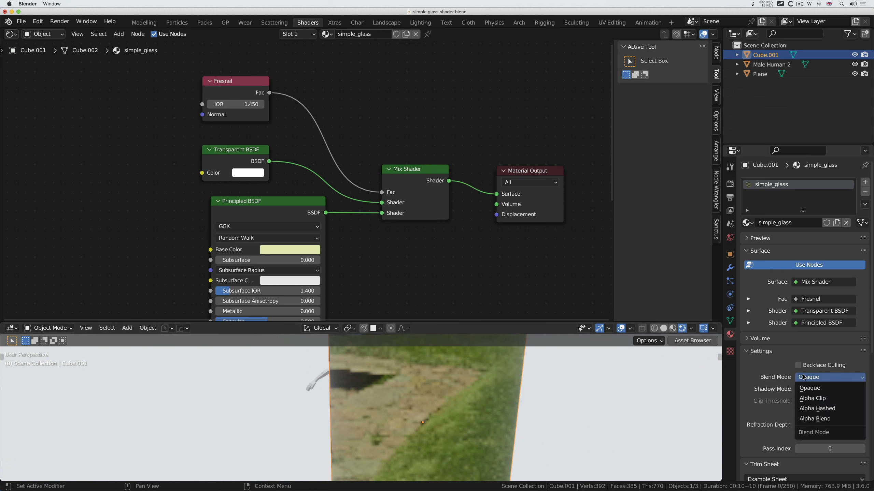
left_click(815, 411)
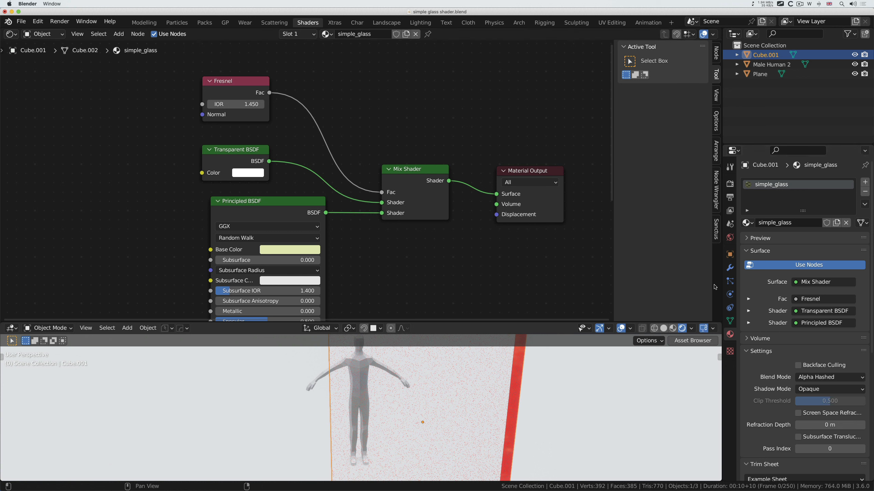
left_click(729, 183)
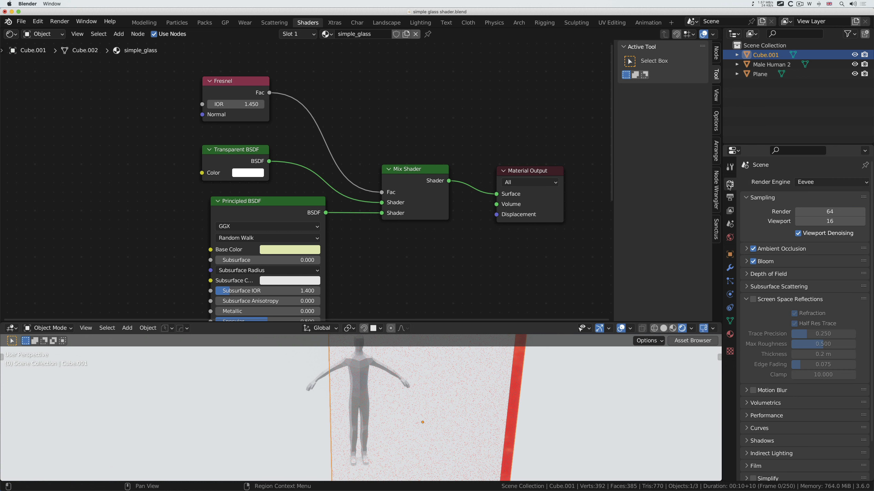
left_click(753, 299)
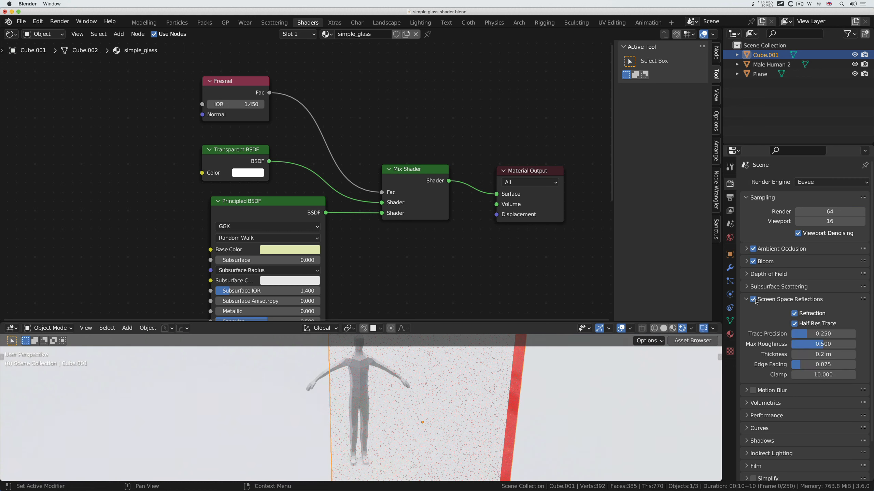
Link the Principled BSDF directly to the Material Output's Surface, bypassing the Mix Shader, and move the Principled BSDF node lower
left_click(729, 334)
scroll(380, 255, "up", 1)
scroll(380, 253, "down", 2)
left_click_drag(317, 205, 488, 187)
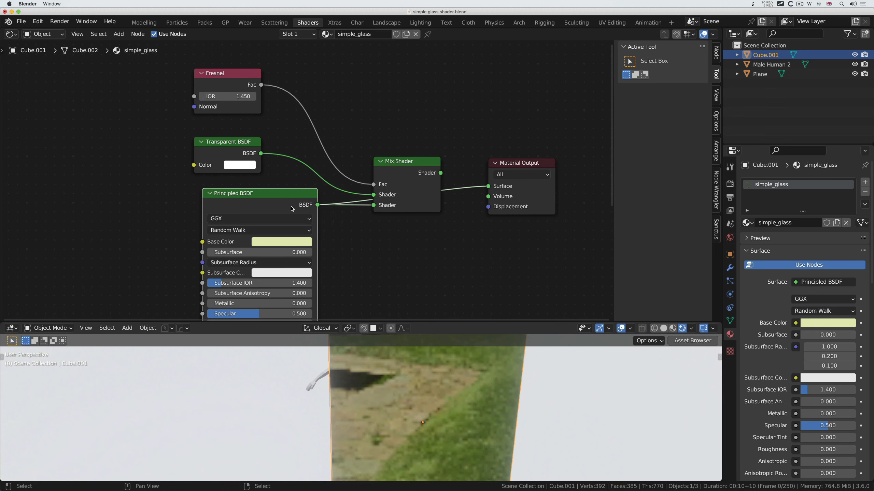
left_click_drag(282, 190, 283, 214)
left_click_drag(282, 193, 290, 226)
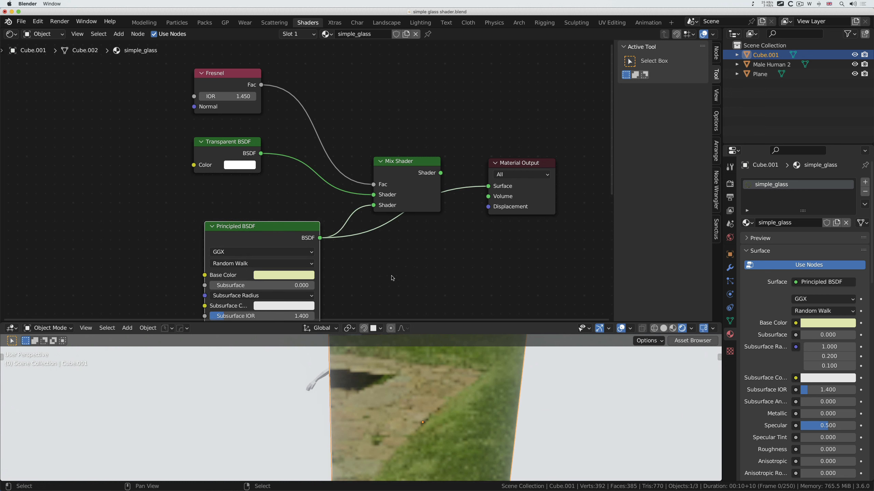
Review the Principled BSDF settings and reconnect the Mix Shader output to the Material Output's Surface
scroll(322, 253, "down", 10)
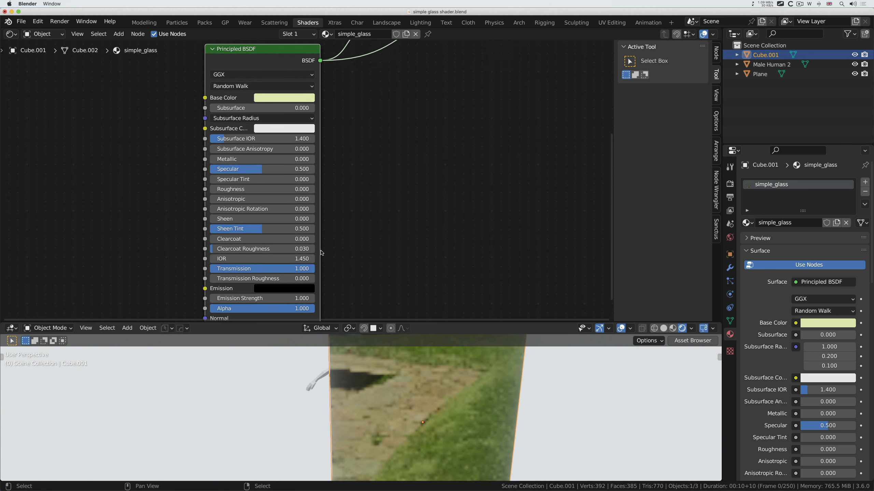
scroll(321, 253, "down", 2)
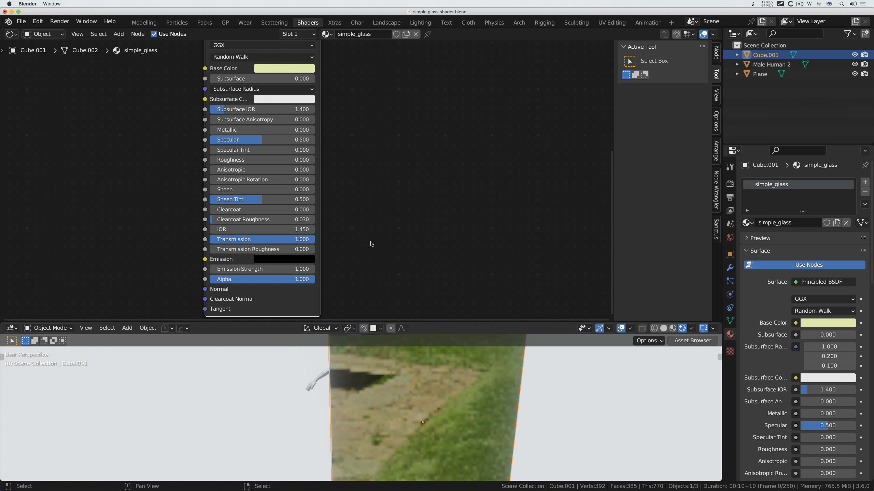
scroll(372, 244, "up", 10)
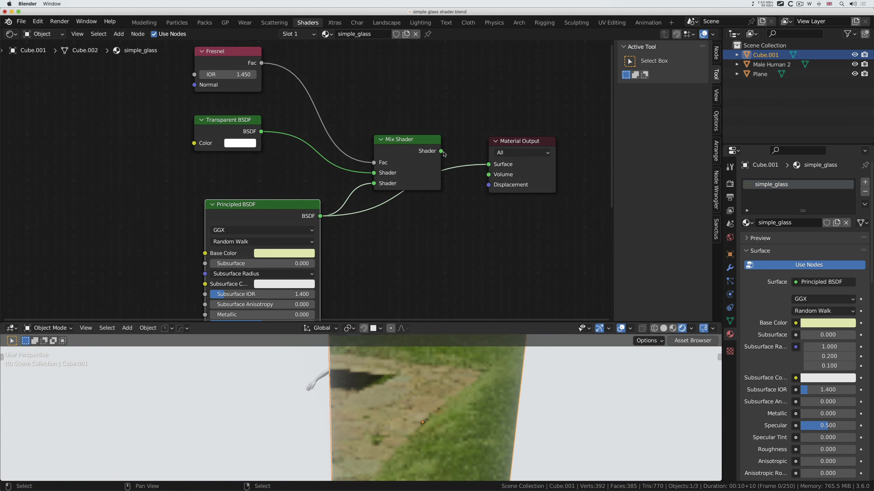
left_click_drag(441, 151, 489, 164)
scroll(424, 210, "up", 1)
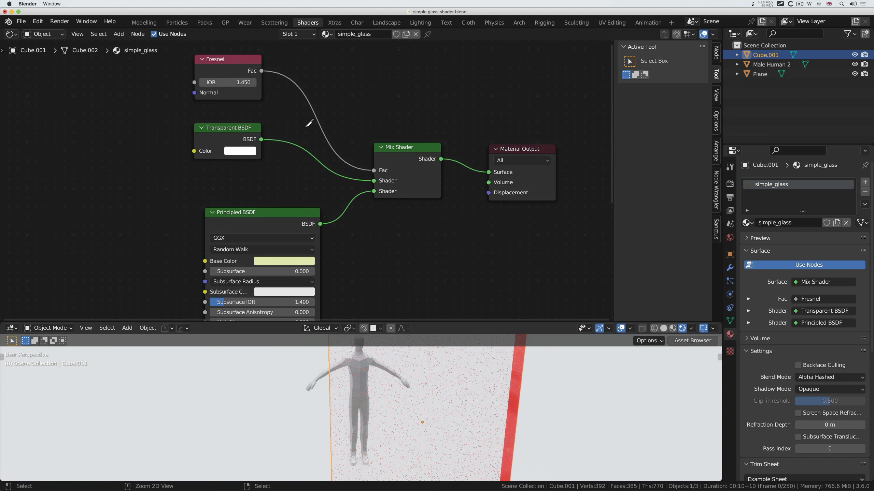
Cut the link from Fresnel to the Mix Shader's Fac input and switch the render engine to Cycles
mouse_move(309, 123)
right_mouse_down("ctrl")
mouse_move(322, 111)
mouse_move(314, 121)
right_mouse_up("ctrl")
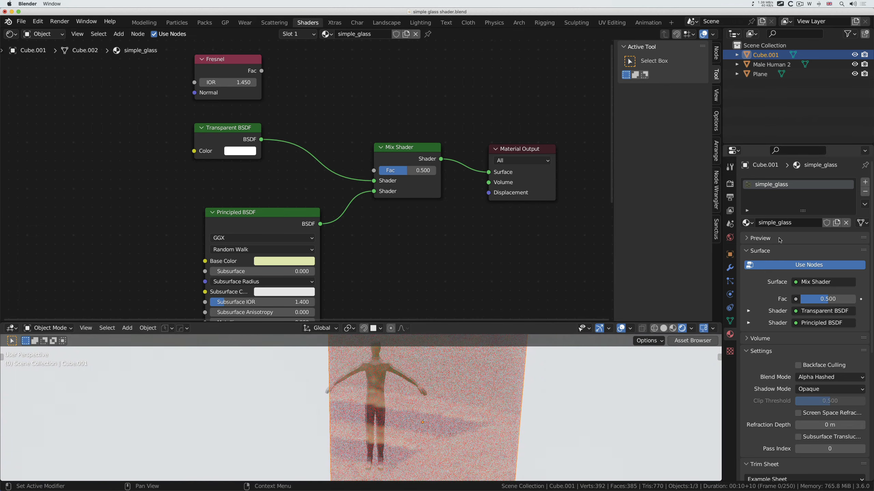
left_click(730, 184)
left_click(816, 183)
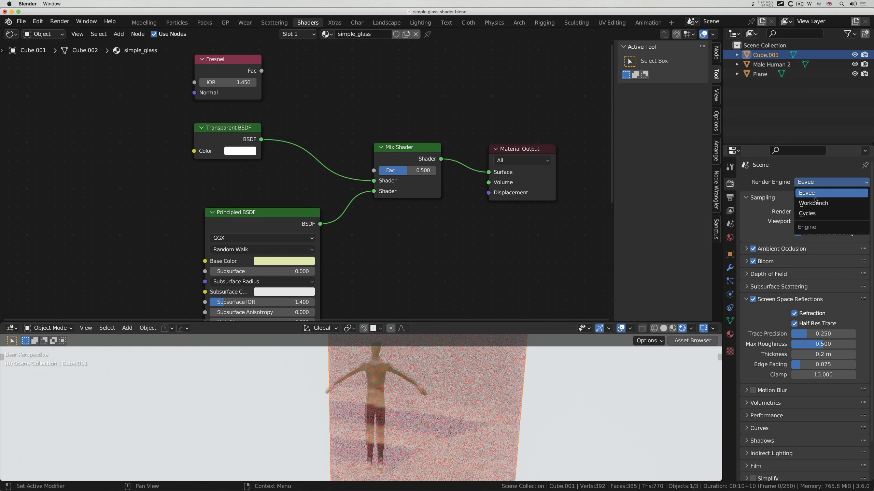
left_click(816, 214)
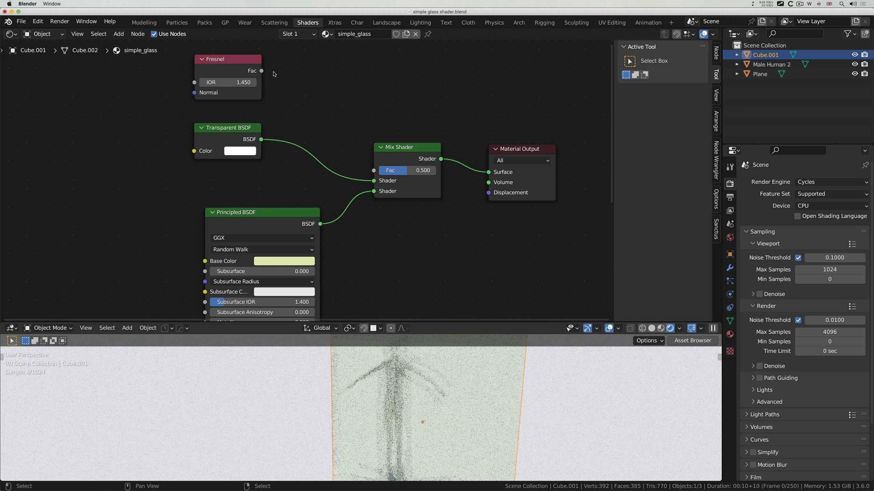
Link the Fresnel node's Fac output back to the Mix Shader's Fac input and save the file
left_click_drag(261, 71, 375, 169)
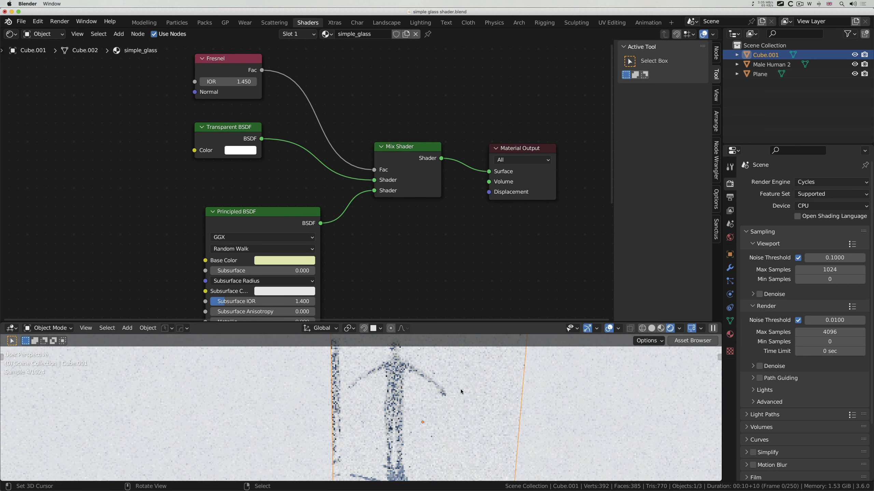
key("super+s")
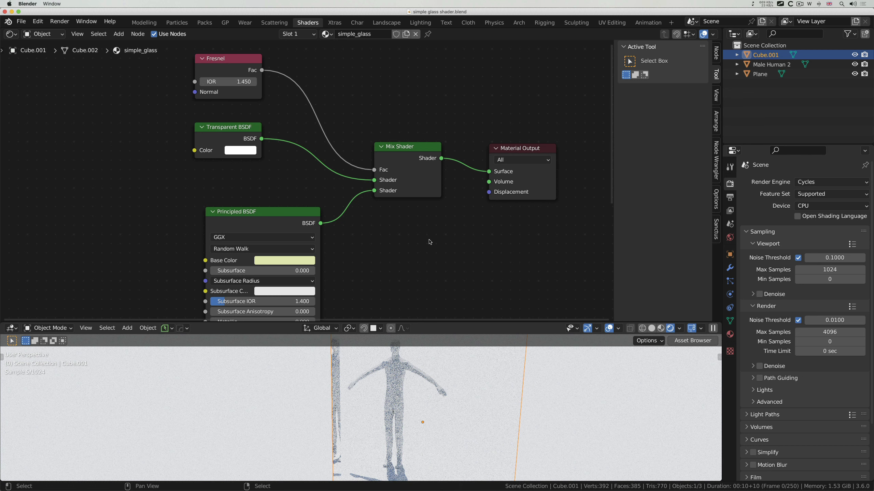
Try to render the image, and switch to the Modelling workspace with solid viewport shading
key("F12")
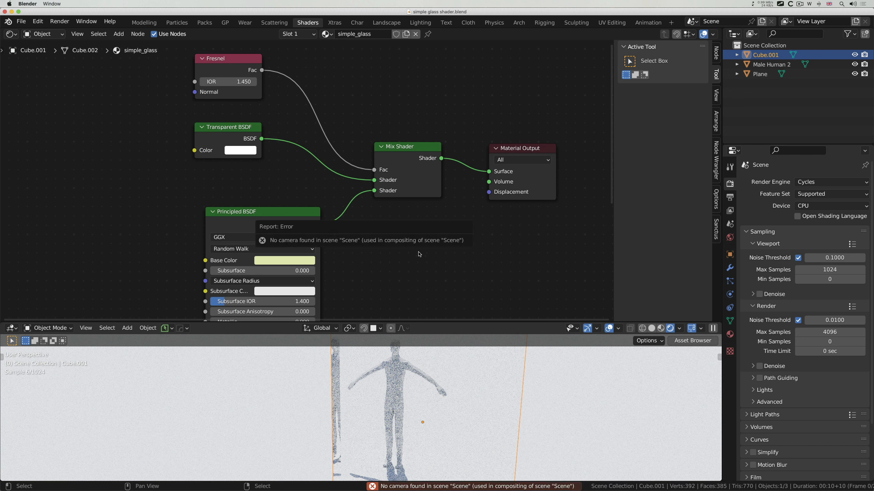
left_click(151, 24)
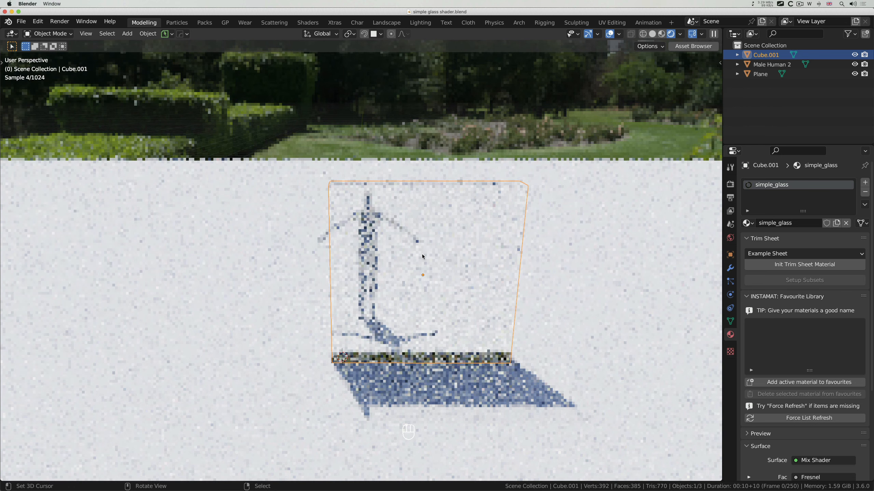
left_click(653, 35)
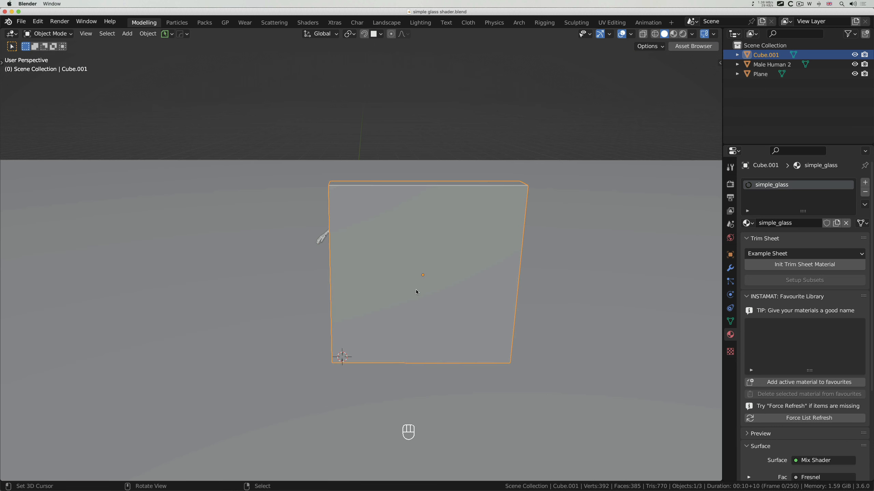
Add a camera and, in the right orthographic view, move it up and away from the panel on the side opposite the figure
key("shift+a")
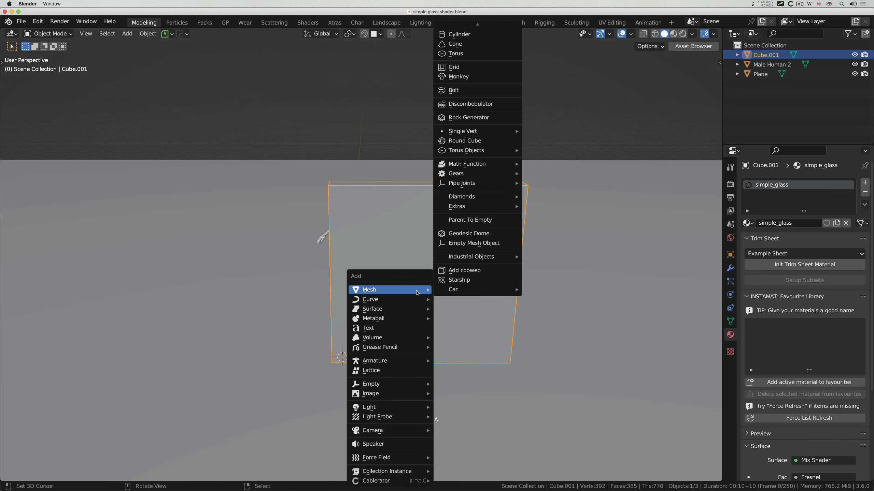
mouse_move(401, 432)
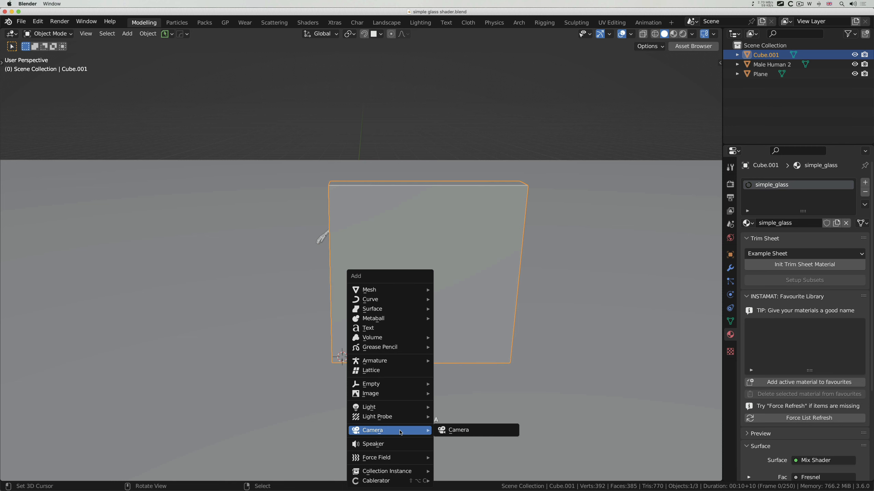
left_click(452, 430)
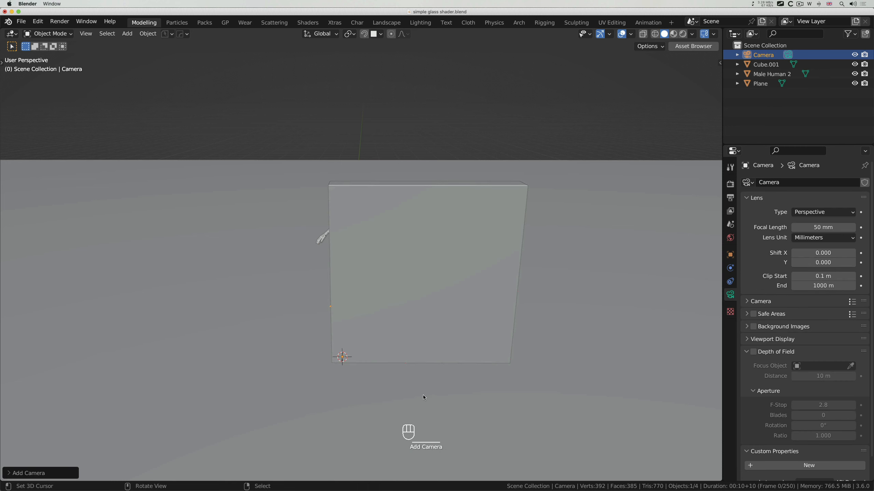
key("KP_3")
key("KP_5")
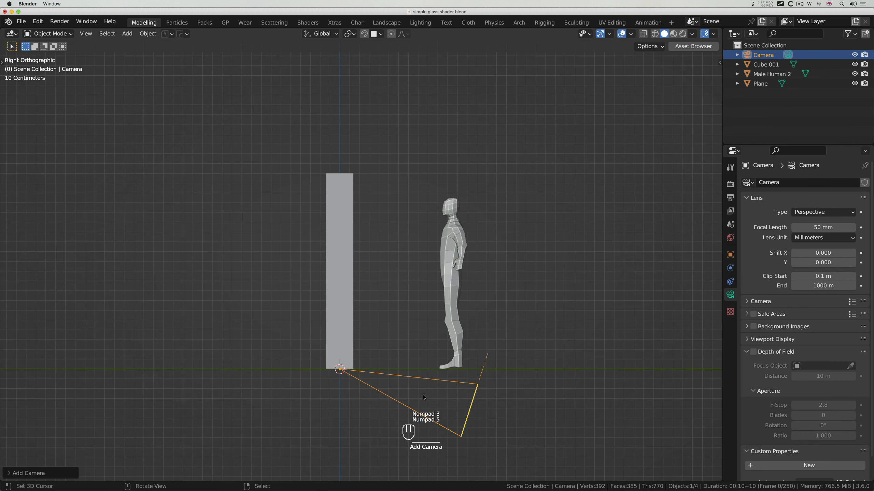
key("g")
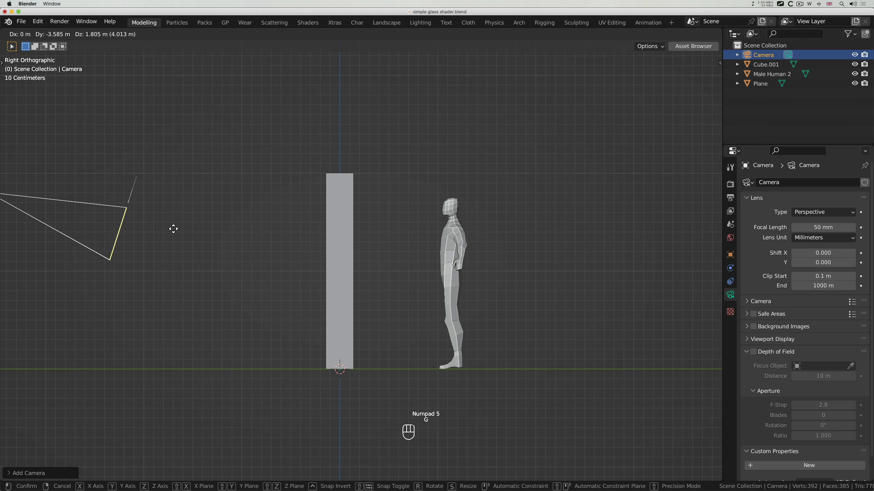
left_click(143, 212)
Look through the camera and fly it backward, sideways and down until the whole glass panel is framed
key("KP_0")
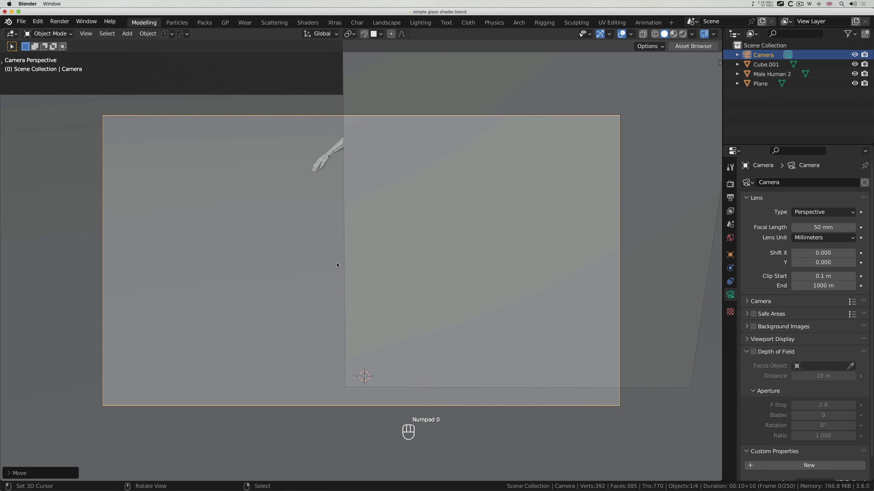
key("shift+grave")
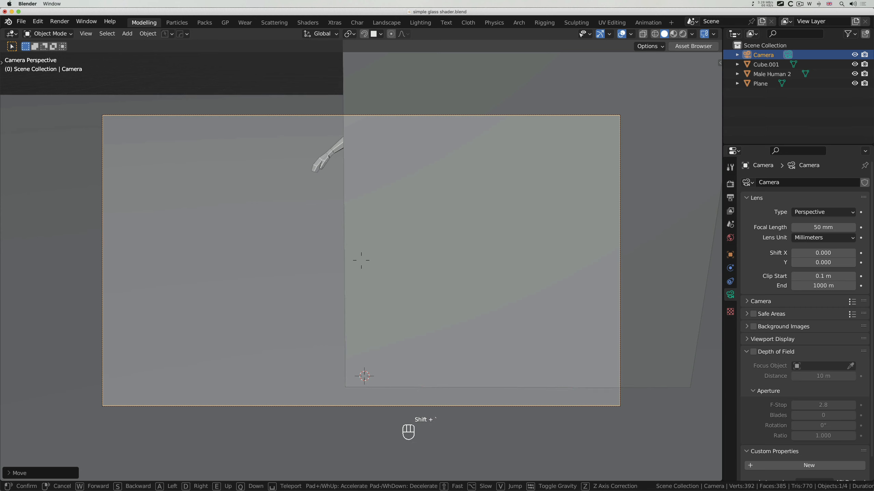
key("s")
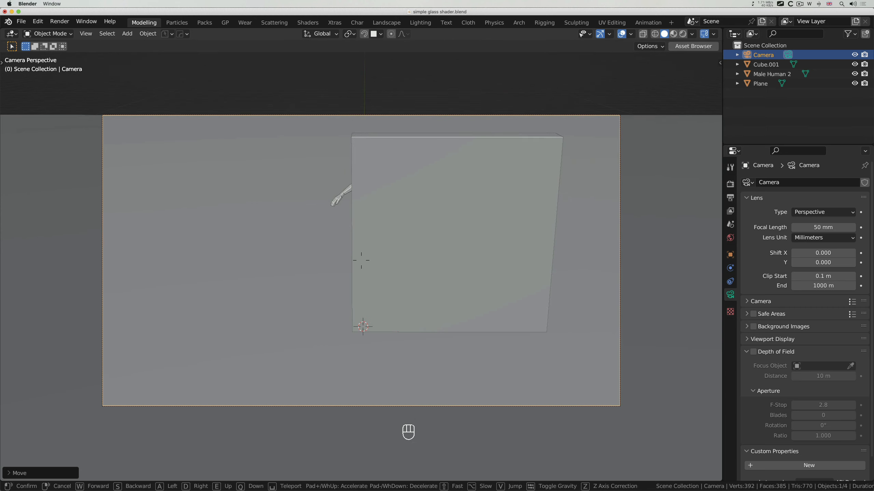
key("d")
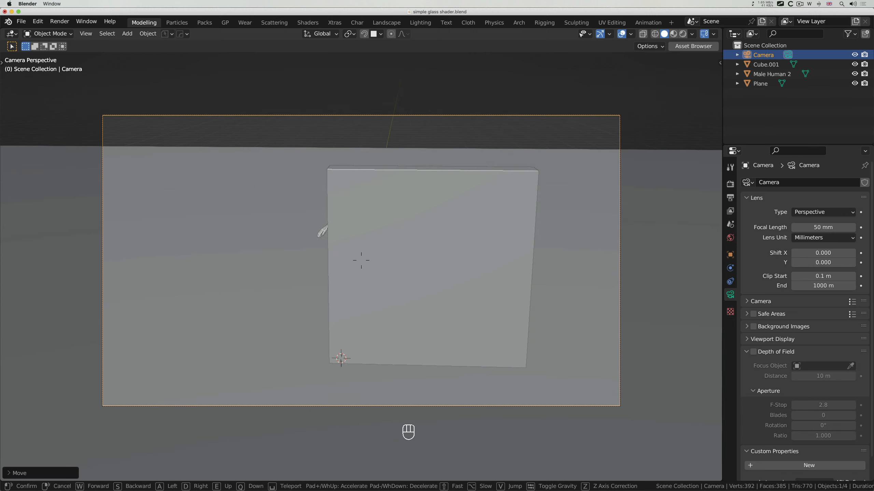
key("q")
key("q")
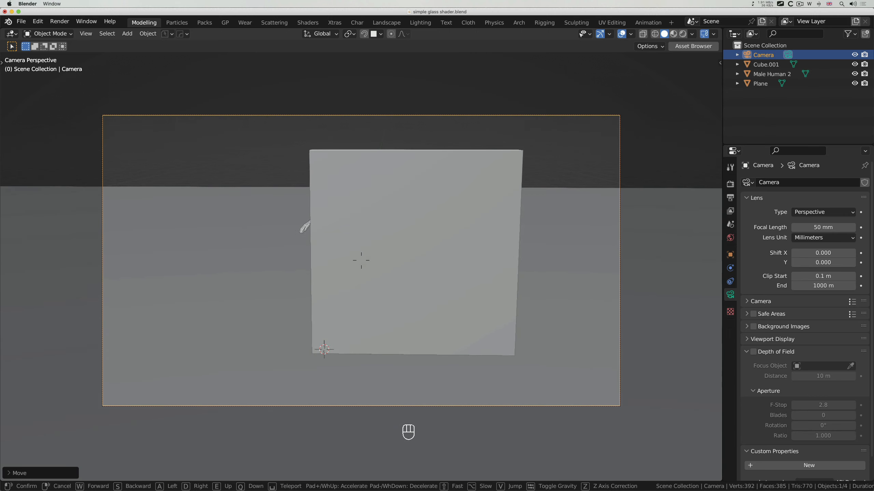
left_click(336, 264)
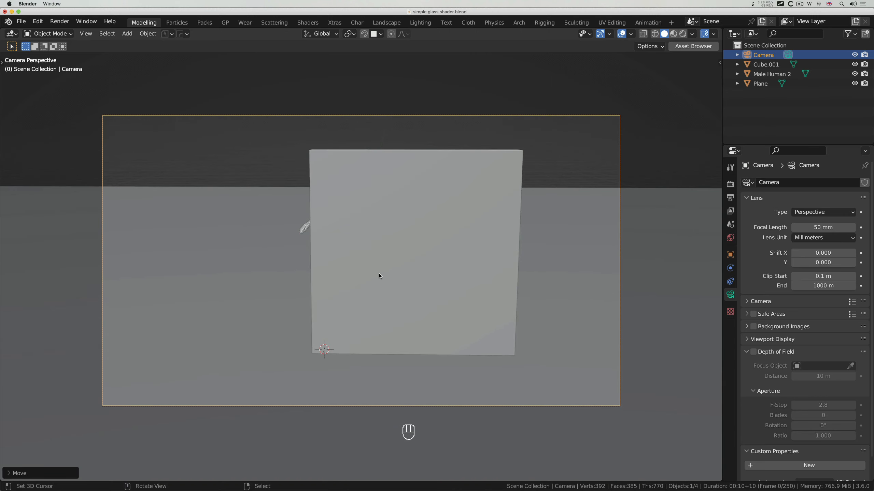
Show the camera view in rendered shading, save the file and render the image with Cycles
left_click(682, 35)
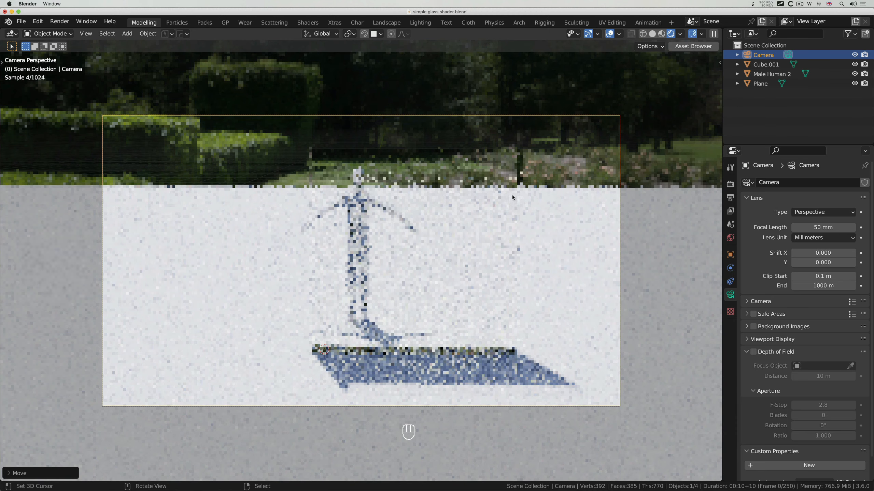
key("super+s")
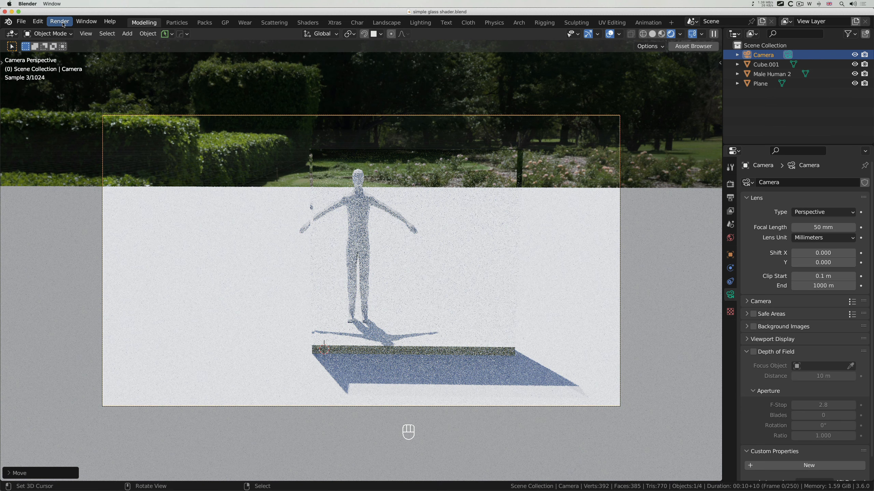
left_click(62, 22)
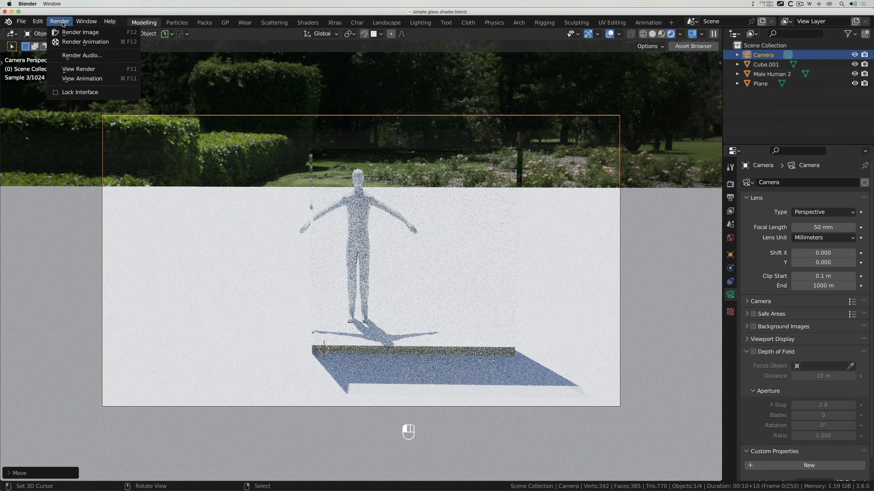
left_click(78, 32)
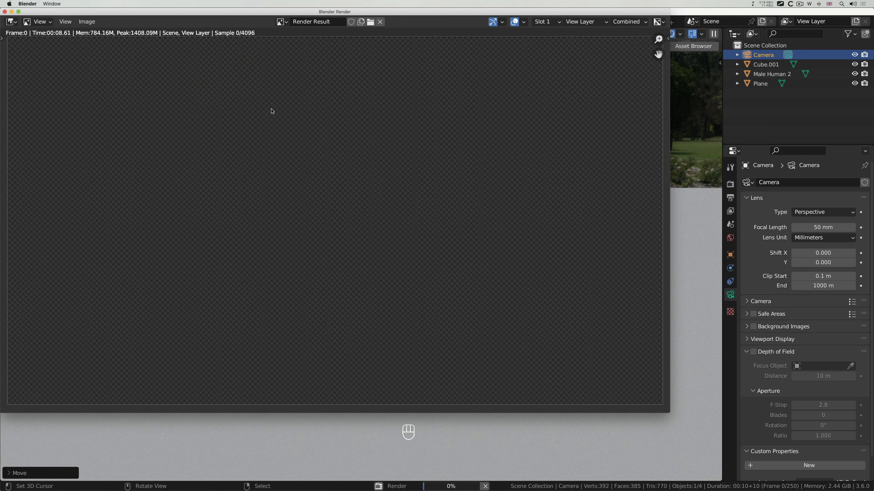
left_click_drag(166, 13, 183, 30)
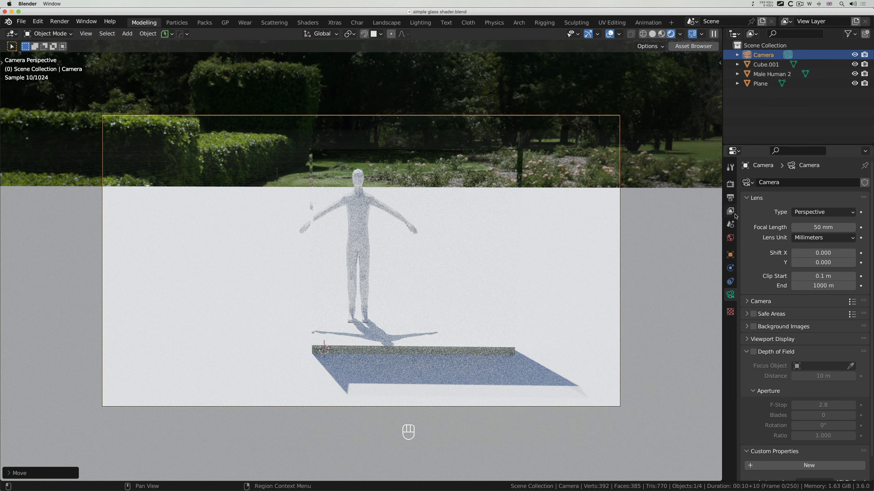
Switch the render engine to Eevee, check the panel from another angle and return to the camera view
left_click(730, 184)
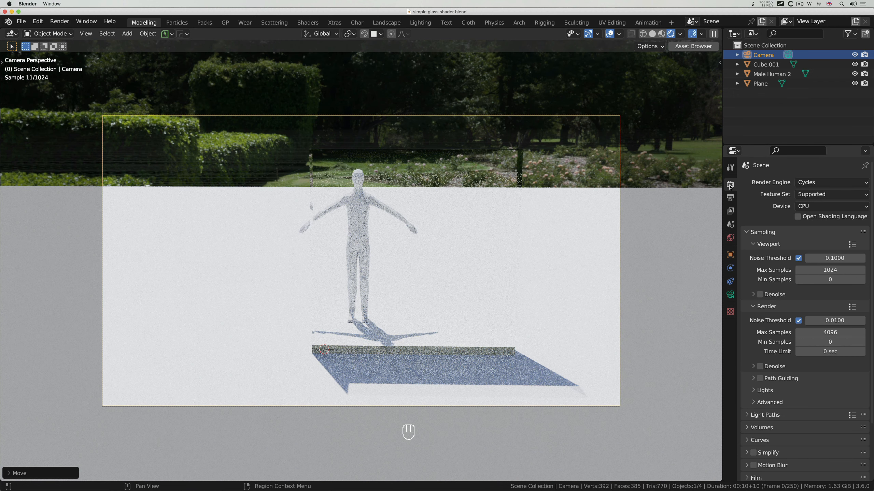
left_click(803, 183)
left_click(807, 190)
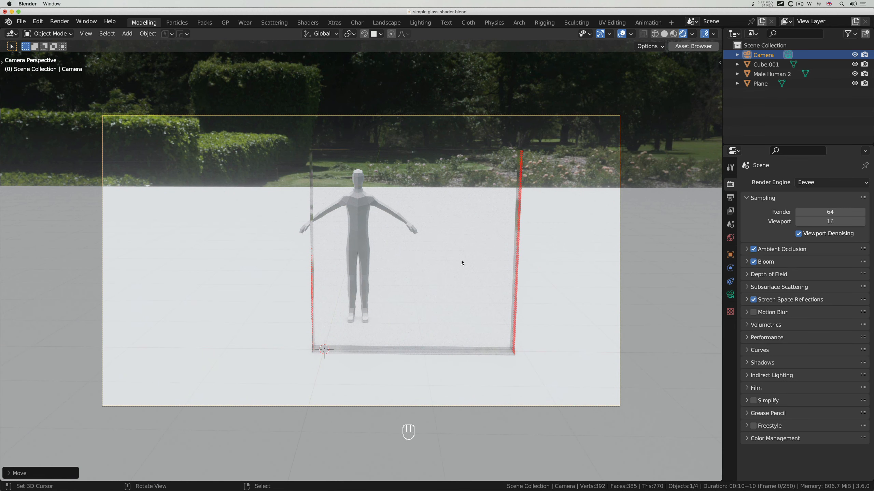
scroll(413, 251, "right", 5)
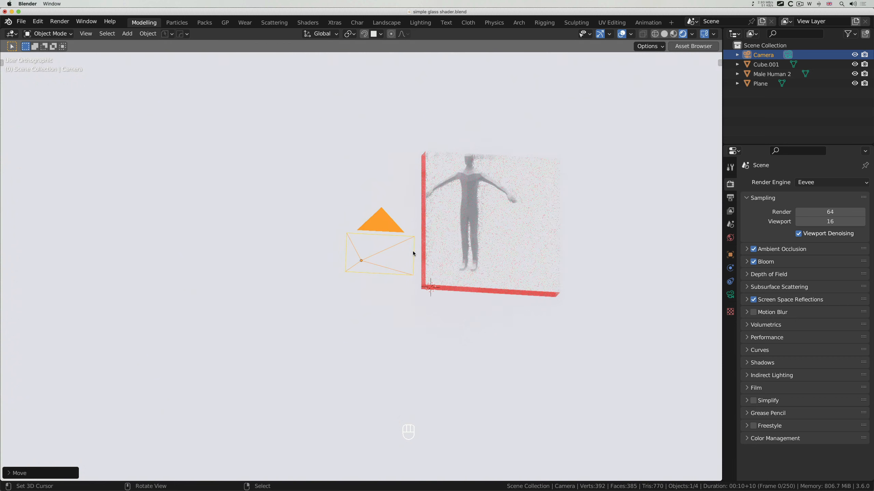
scroll(412, 251, "left", 5)
key("KP_0")
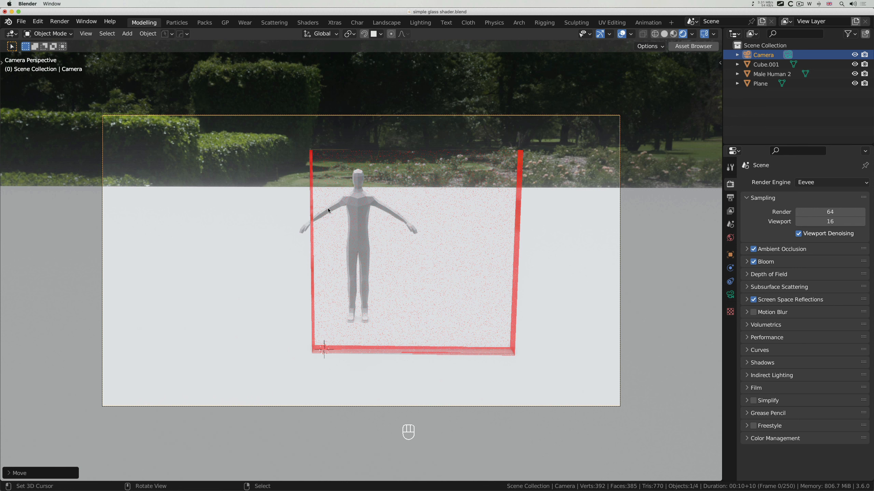
Render the camera view with Eevee, inspect the glass panel in the result and return to the main window
key("F12")
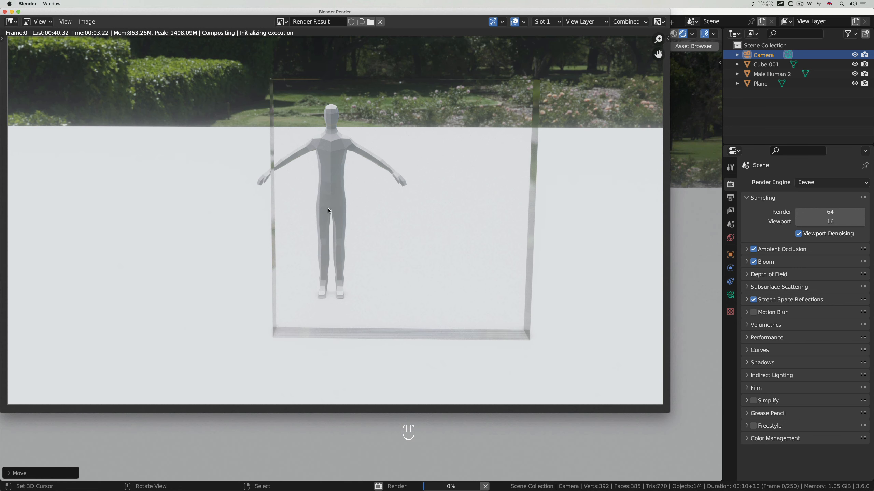
left_click_drag(141, 13, 163, 32)
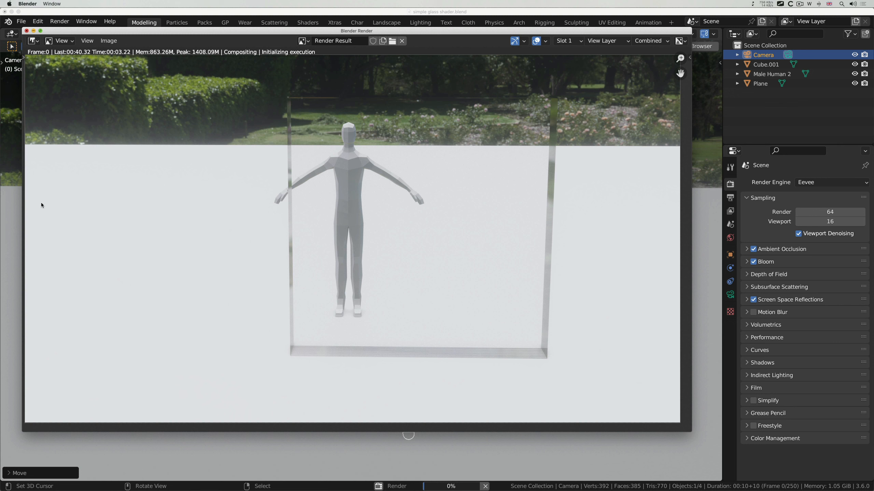
left_click(17, 208)
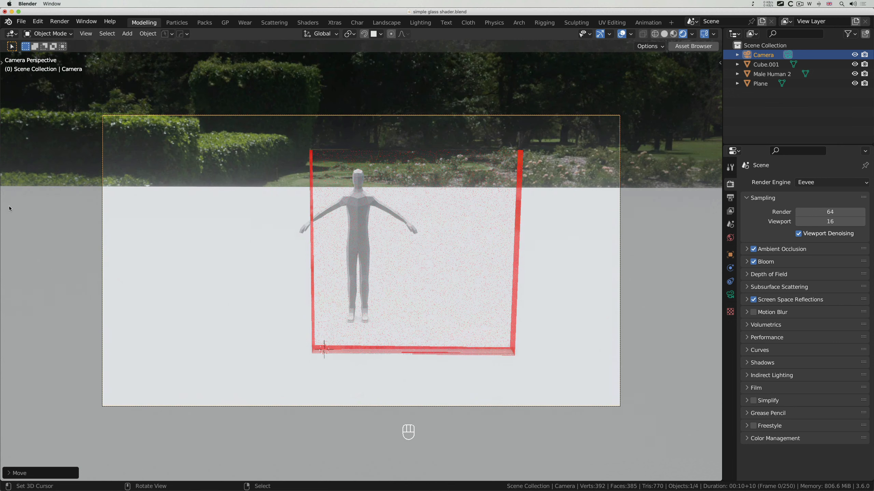
Append the Eevee Glass Shader material from the Realistic Eevee Glass Shader.blend file on the Desktop
left_click(22, 21)
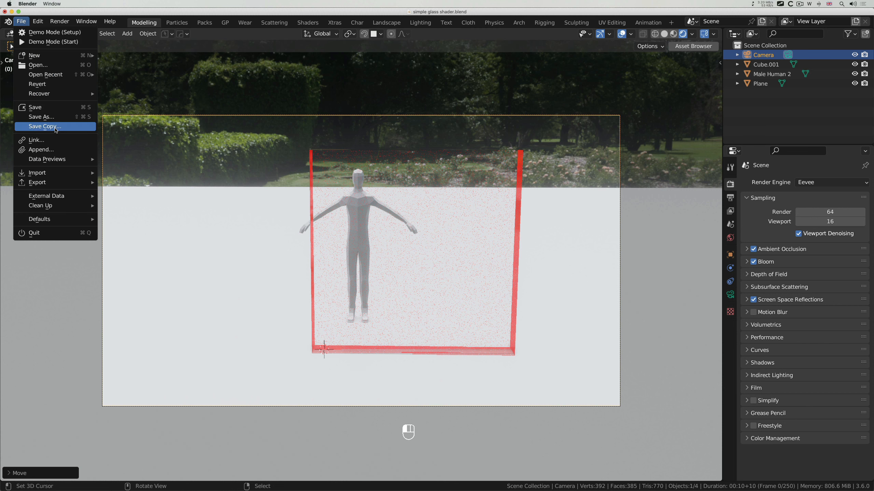
left_click(36, 149)
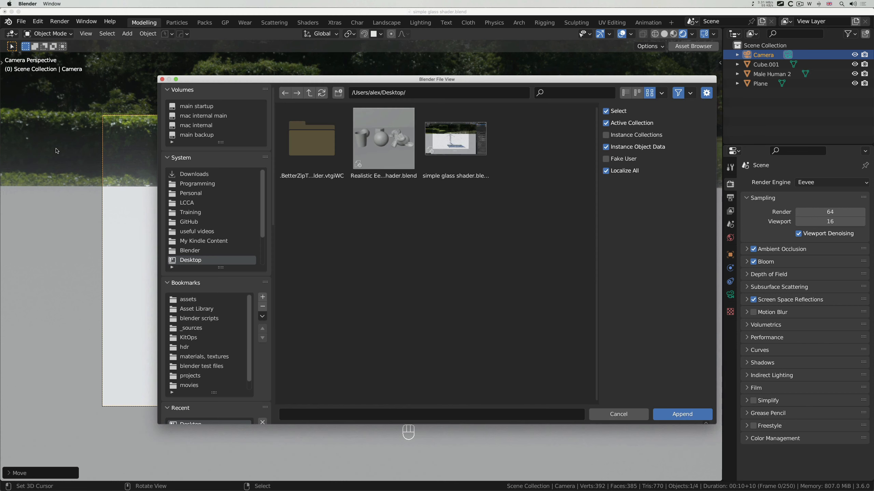
left_click(382, 141)
double_click(387, 149)
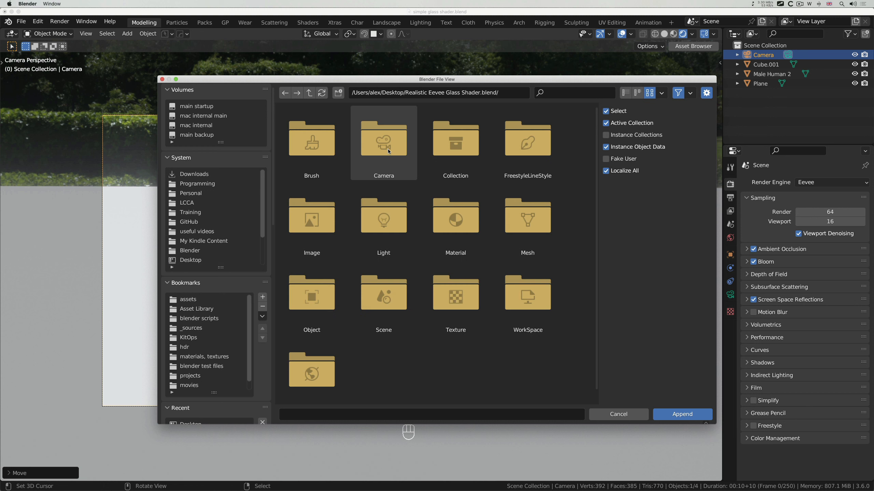
double_click(451, 220)
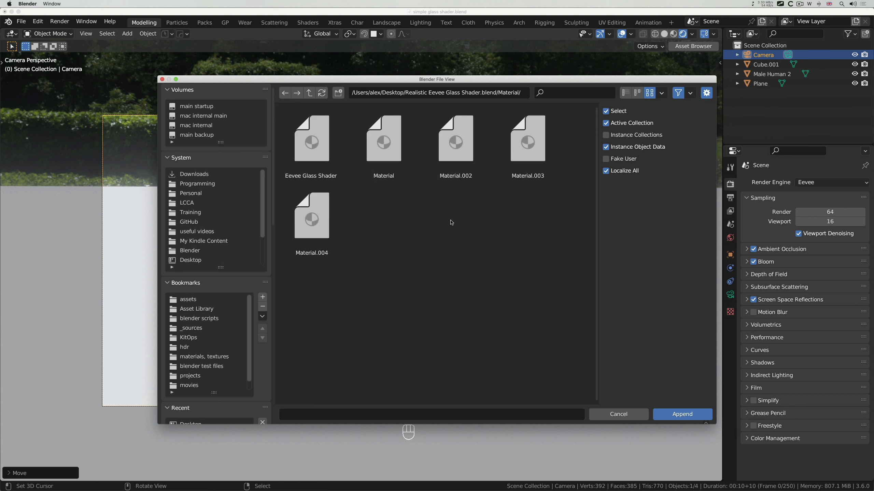
double_click(313, 154)
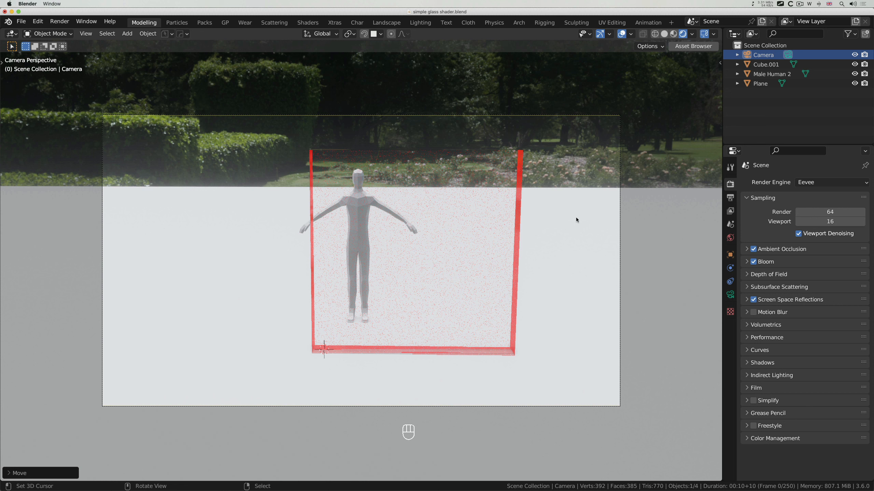
Select the glass panel and assign the Eevee Glass Shader material to it
left_click(485, 165)
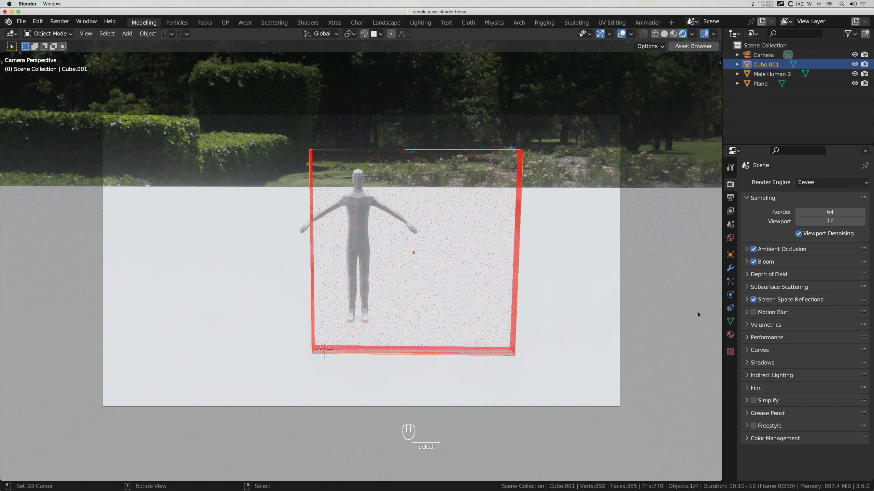
left_click(730, 335)
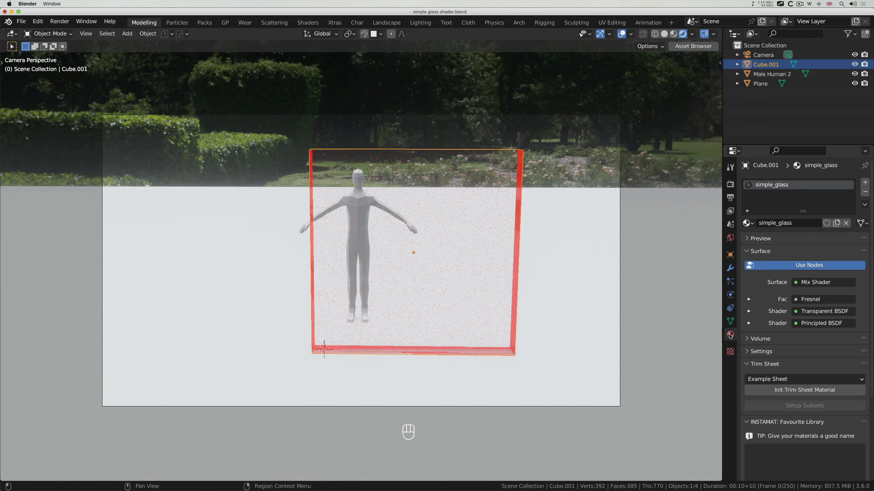
left_click(748, 223)
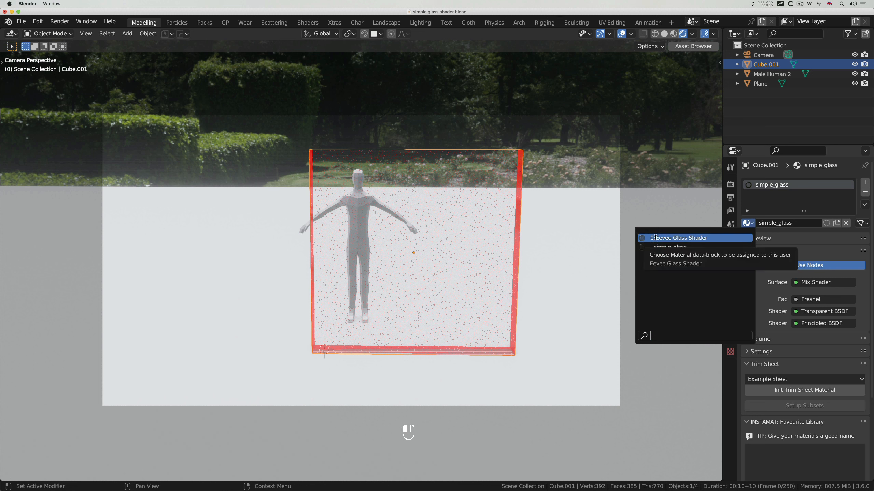
left_click(674, 238)
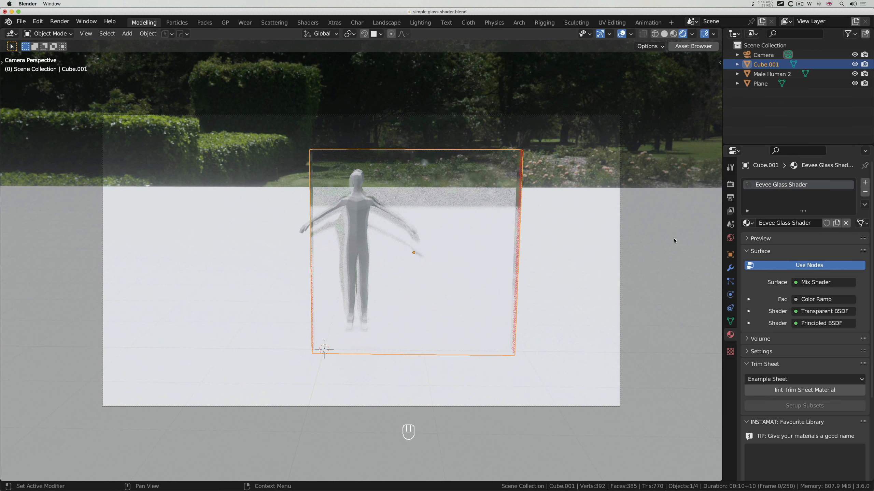
Switch to the Shaders workspace and set the glass panel's material to simple_glass
left_click(747, 223)
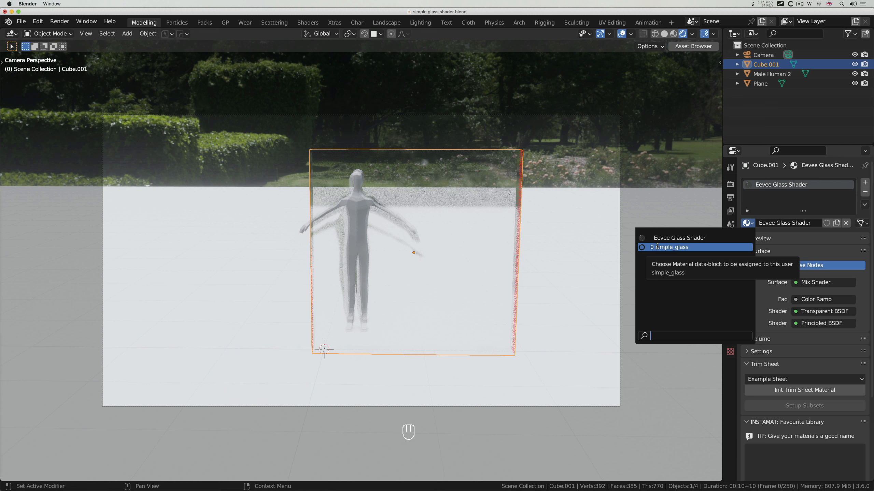
left_click(307, 23)
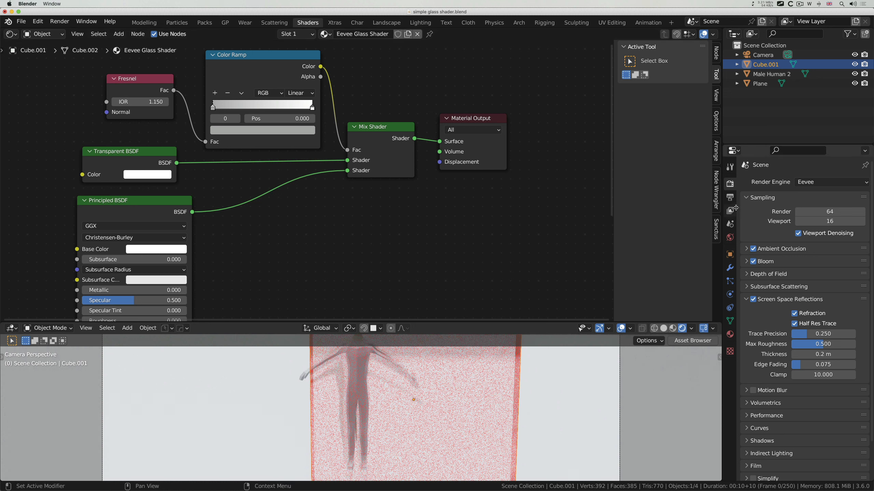
left_click(729, 334)
left_click(751, 223)
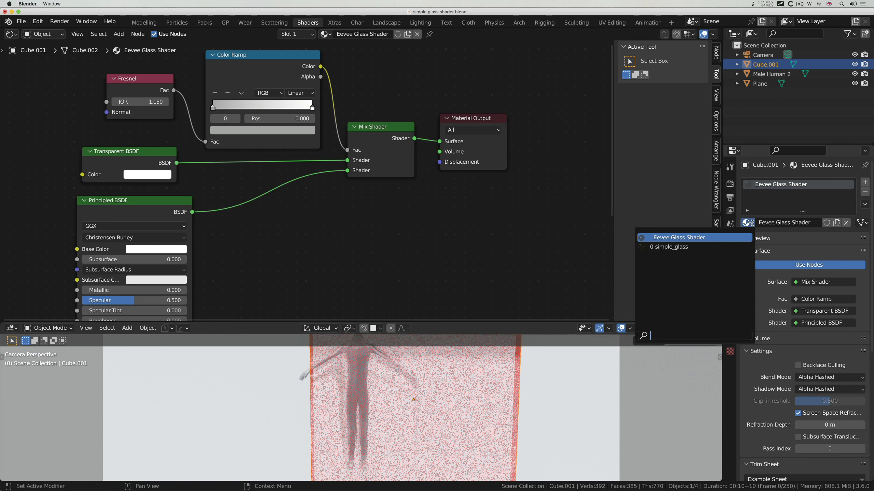
left_click(735, 247)
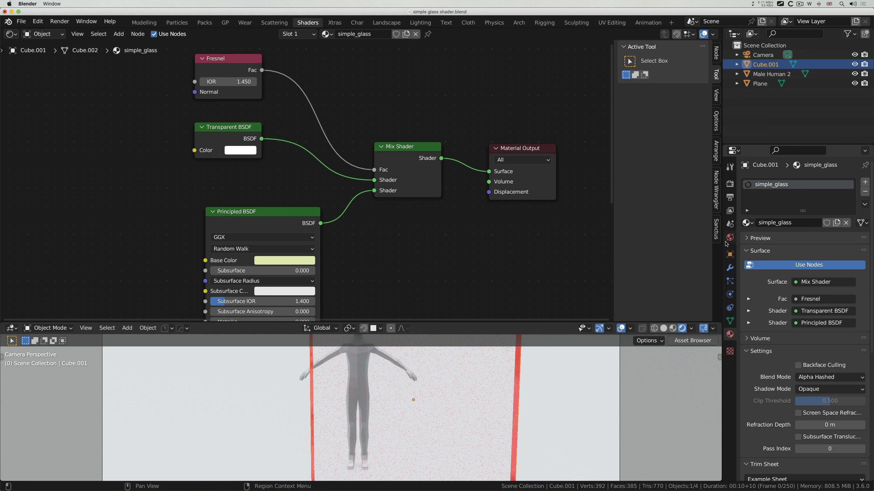
Switch the panel to Eevee Glass Shader to inspect its Color Ramp node, and return to simple_glass
left_click(748, 222)
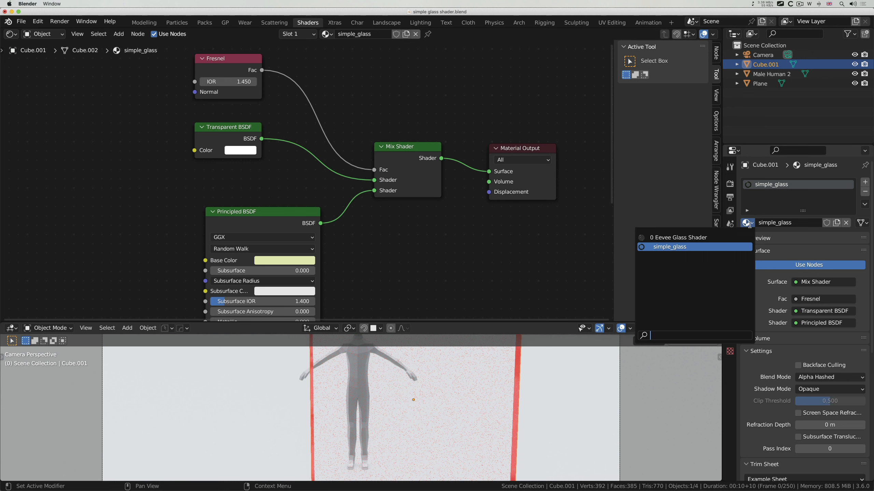
left_click(678, 238)
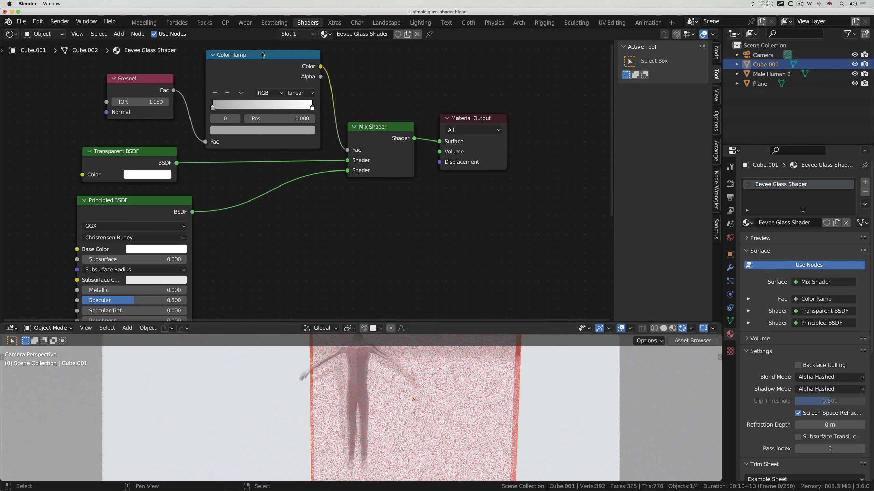
left_click(249, 58)
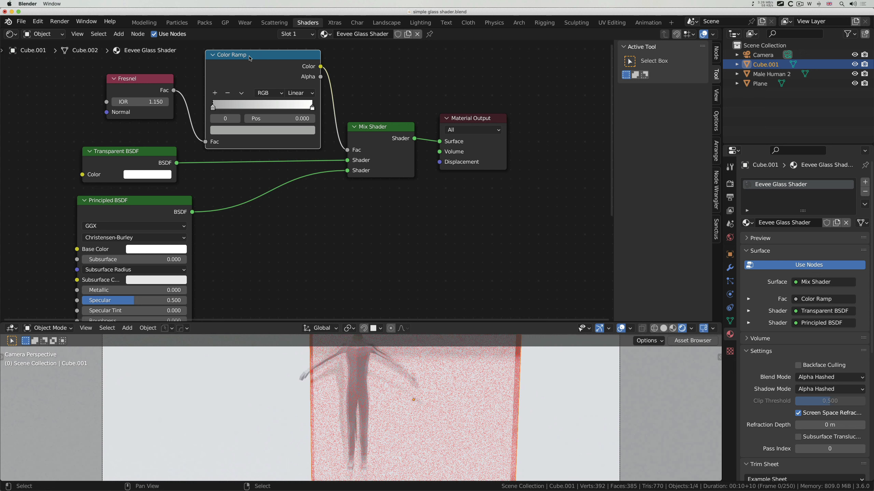
left_click(748, 223)
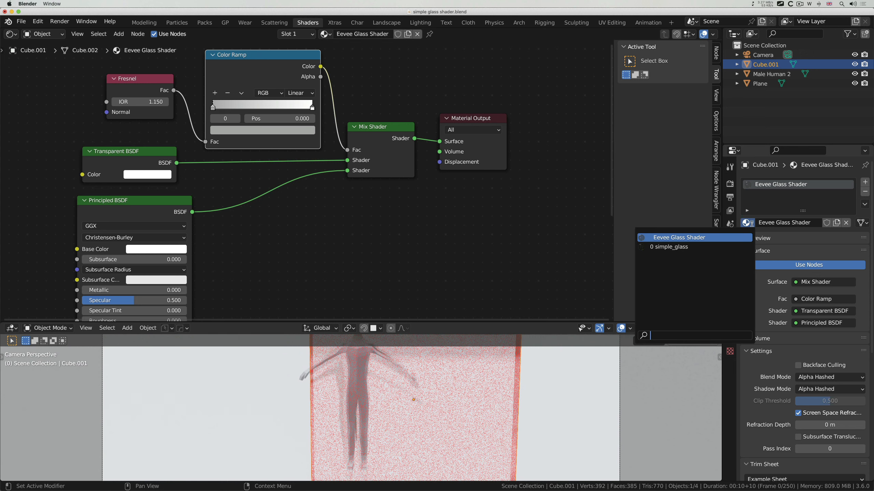
left_click(674, 246)
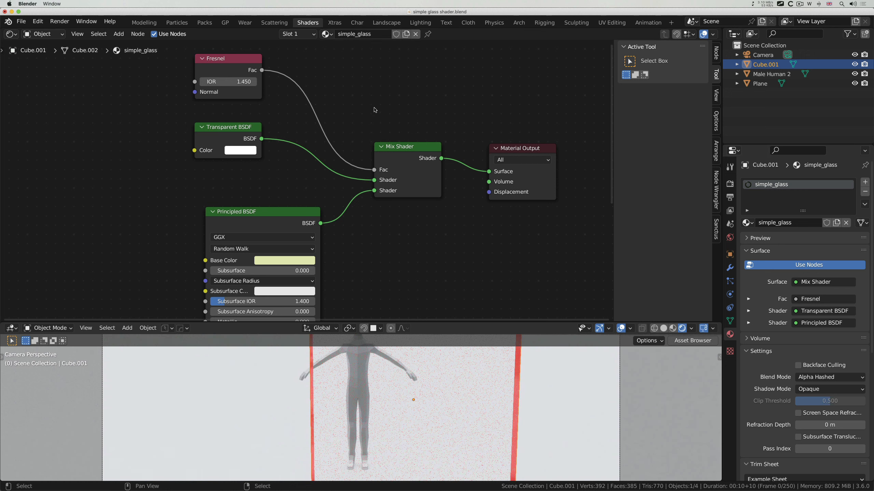
Add a Color Ramp node to simple_glass on the link between the Fresnel node and the Mix Shader's factor
scroll(351, 99, "up", 3)
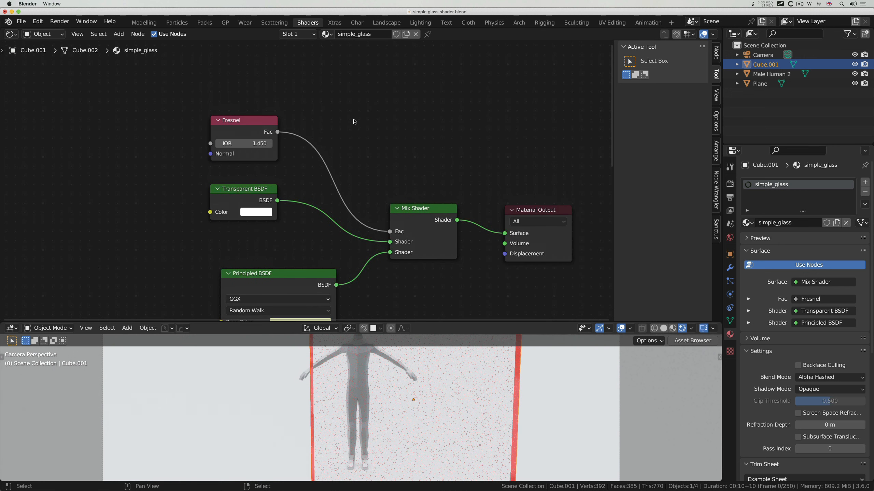
key("shift+a")
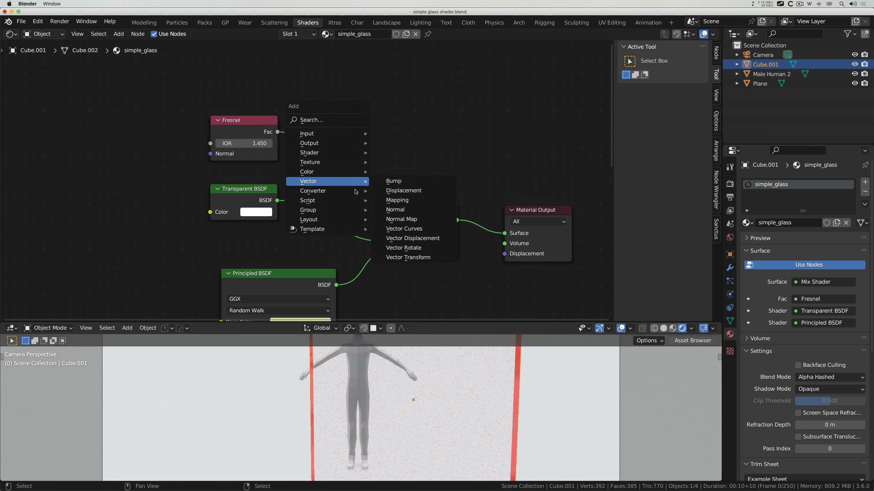
mouse_move(356, 192)
left_click(399, 210)
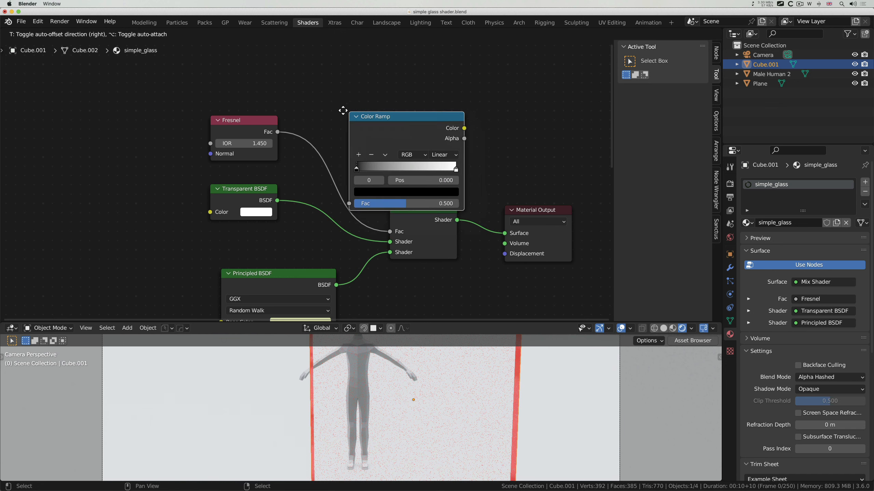
left_click(306, 90)
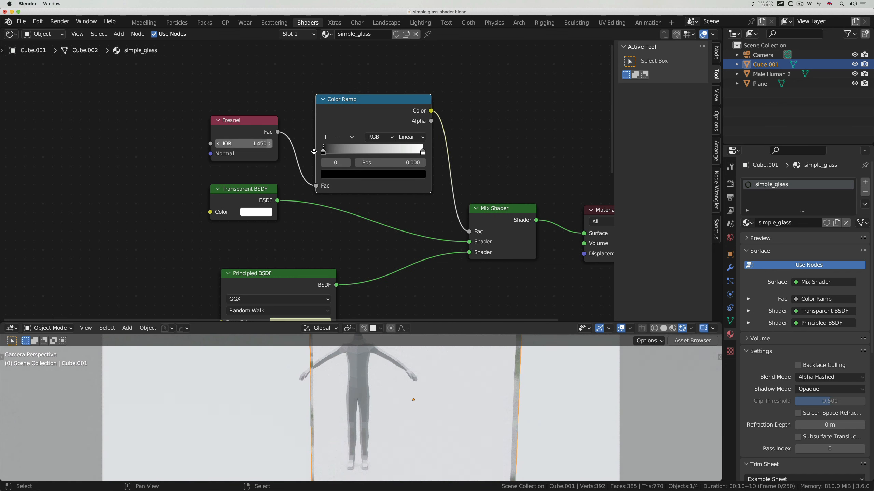
Try moving the Color Ramp's black stop toward the middle and the white stop to 0.745, and return both to the ends
left_click_drag(323, 152, 367, 154)
left_click_drag(424, 153, 397, 152)
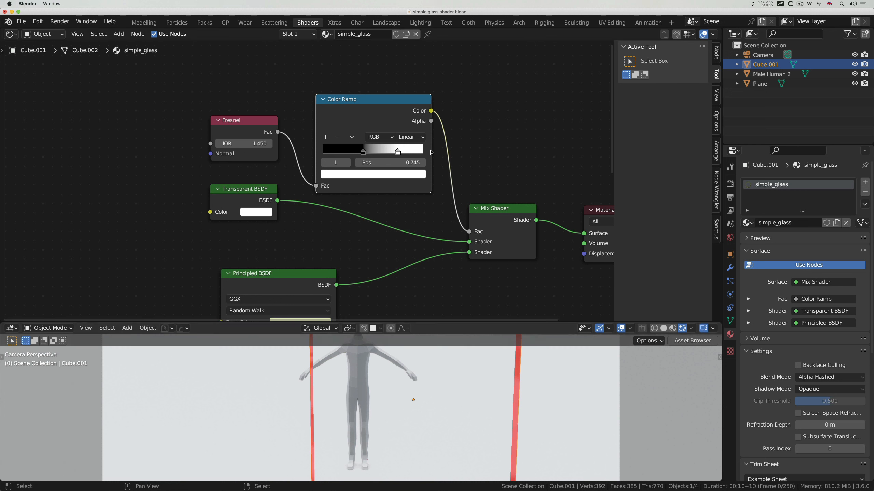
key("ctrl+z")
left_click_drag(363, 152, 312, 153)
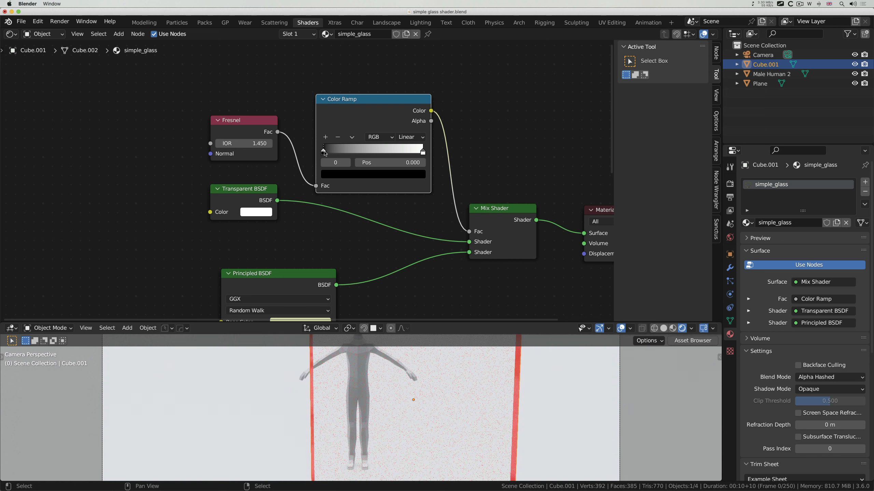
Change the colour of the Color Ramp's black stop at position 0 to light grey
left_click(357, 178)
left_click(400, 58)
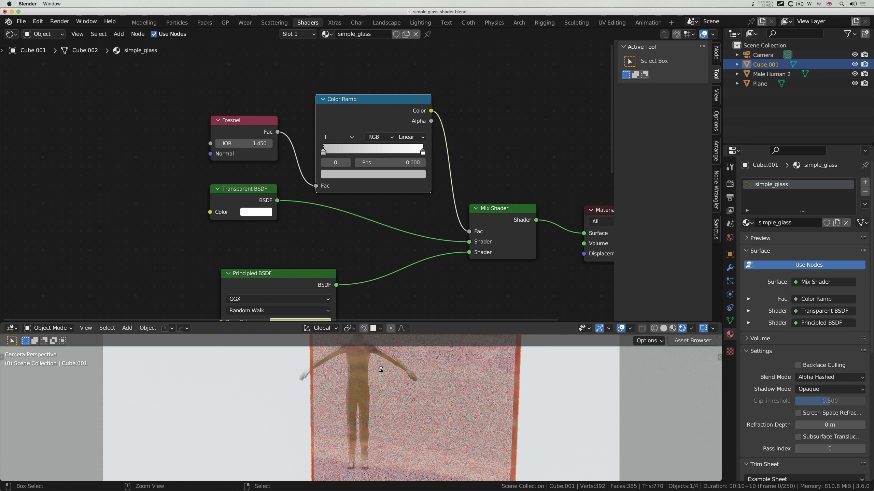
Save the file, render the camera view with Eevee and reposition the render window to view the whole image
key("super+s")
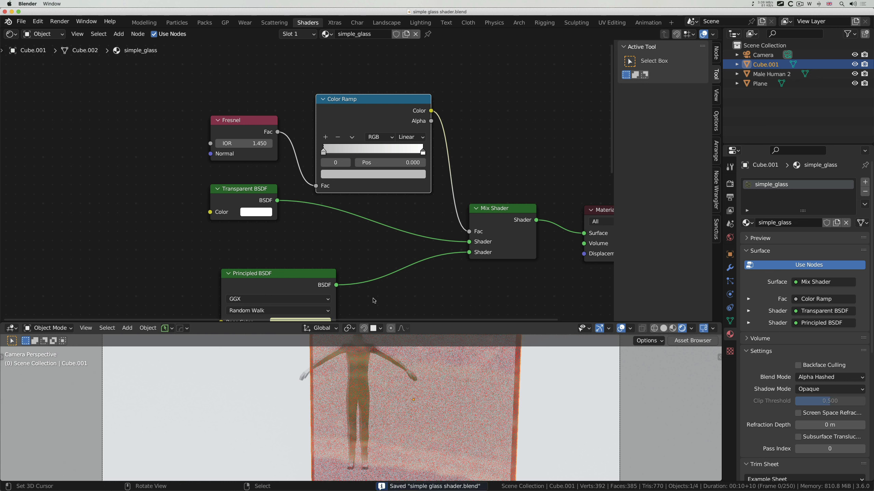
key("F12")
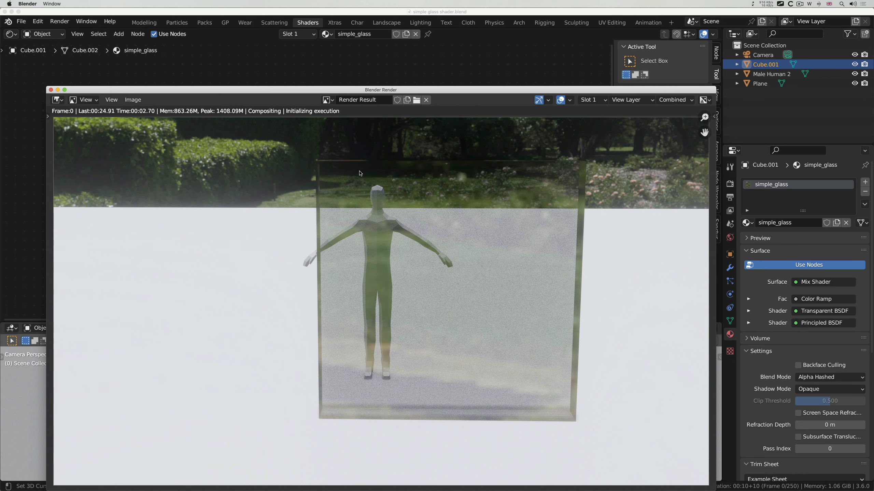
left_click_drag(438, 91, 419, 75)
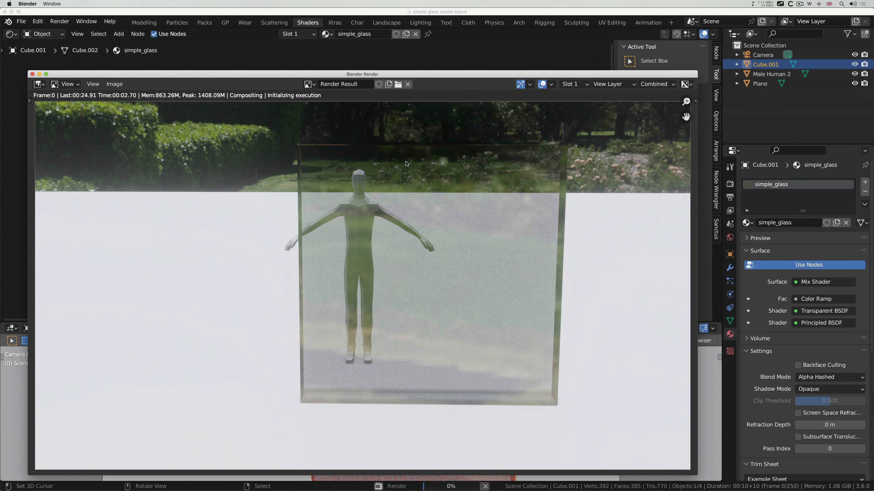